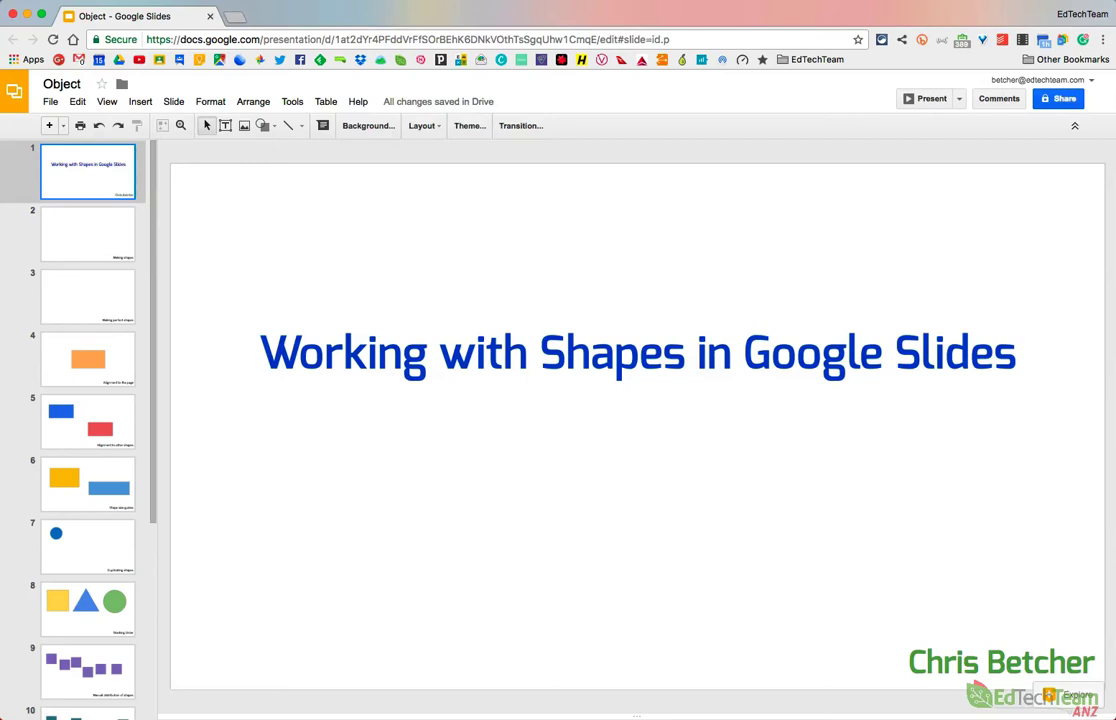
# - Draw a large rectangle in the upper-left area of the blank "Making shapes" slide
pyautogui.click(57, 230)
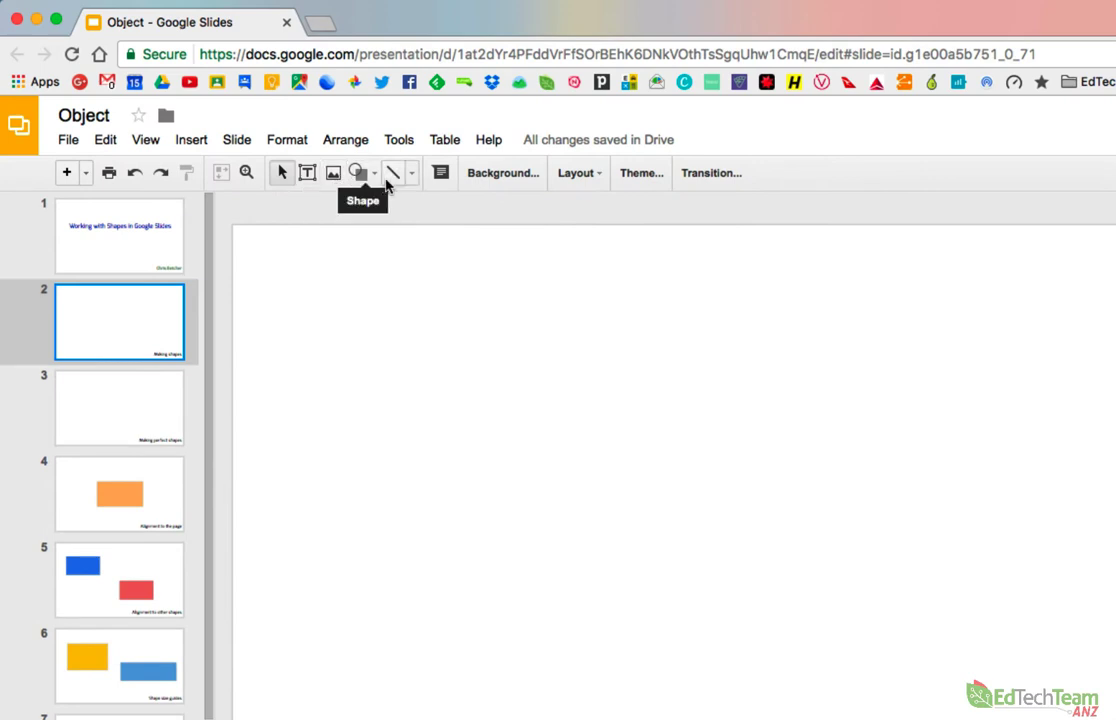
pyautogui.click(358, 173)
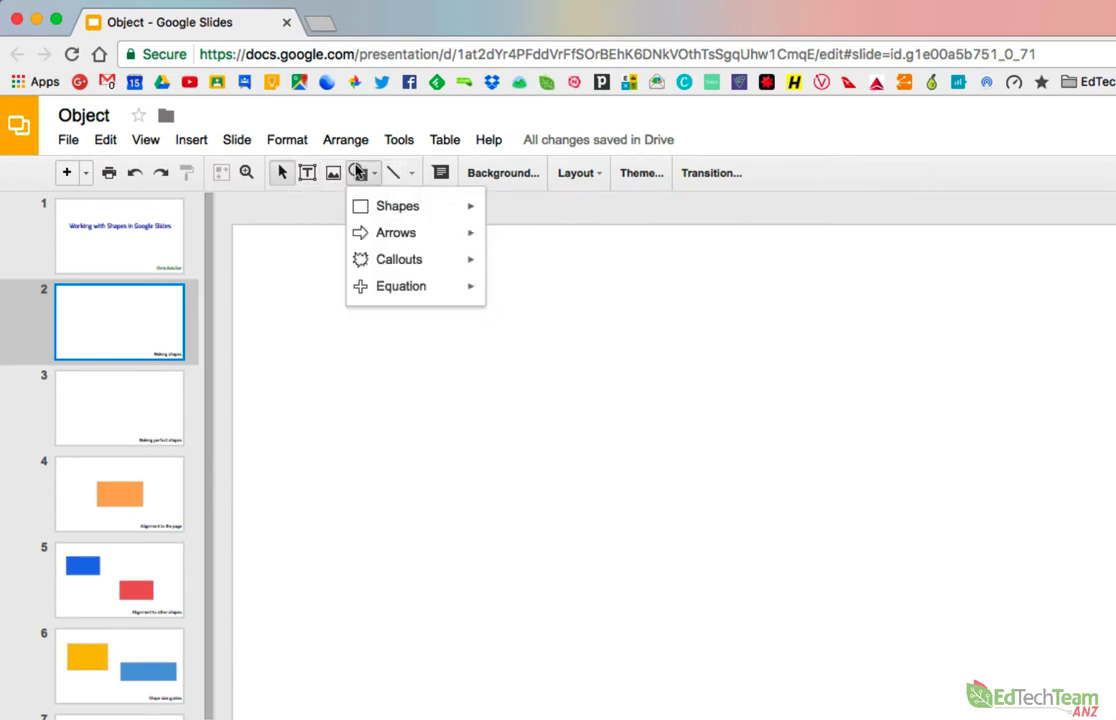
pyautogui.moveTo(398, 213)
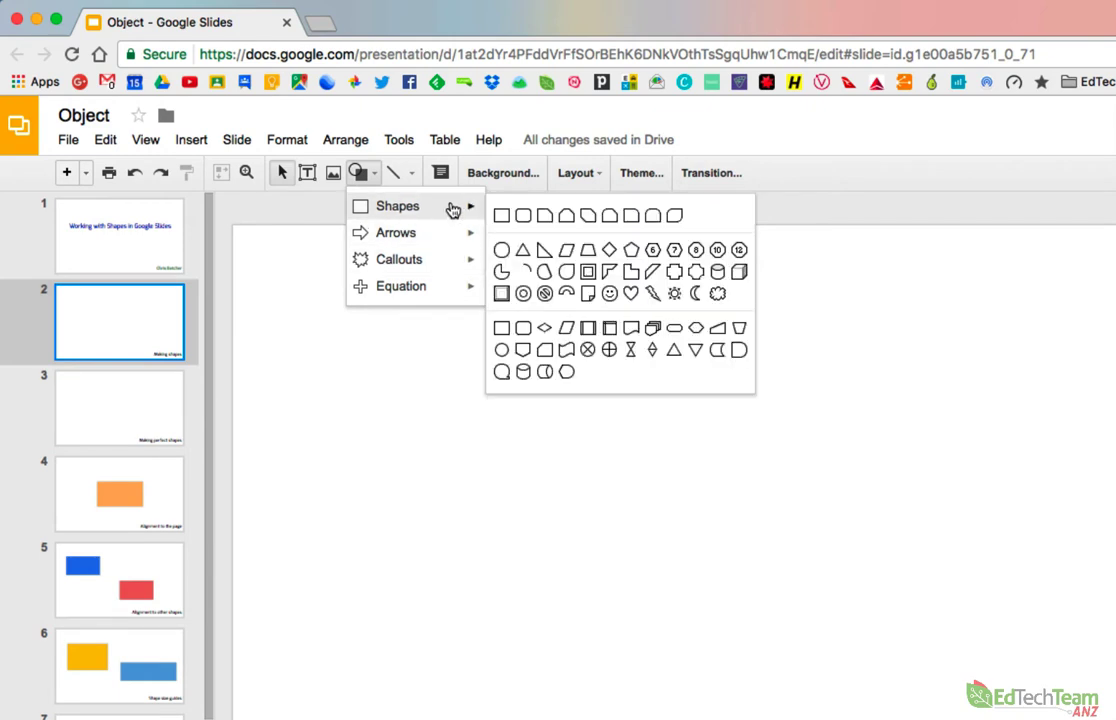
pyautogui.click(502, 215)
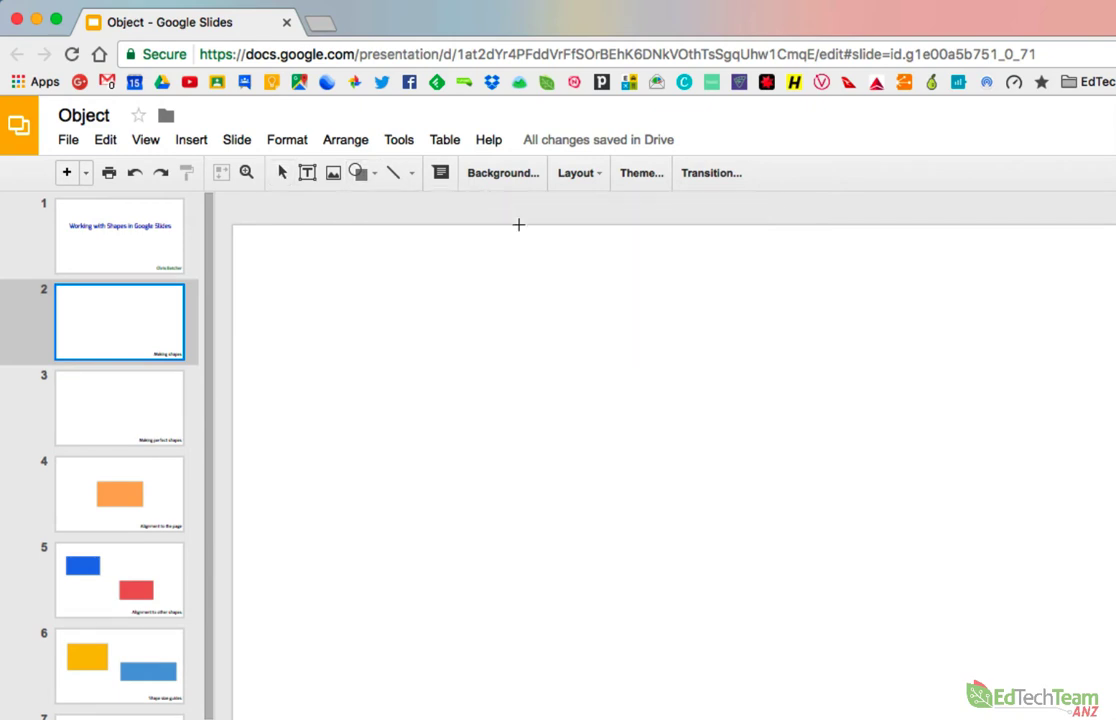
pyautogui.moveTo(327, 289); pyautogui.dragTo(919, 719)
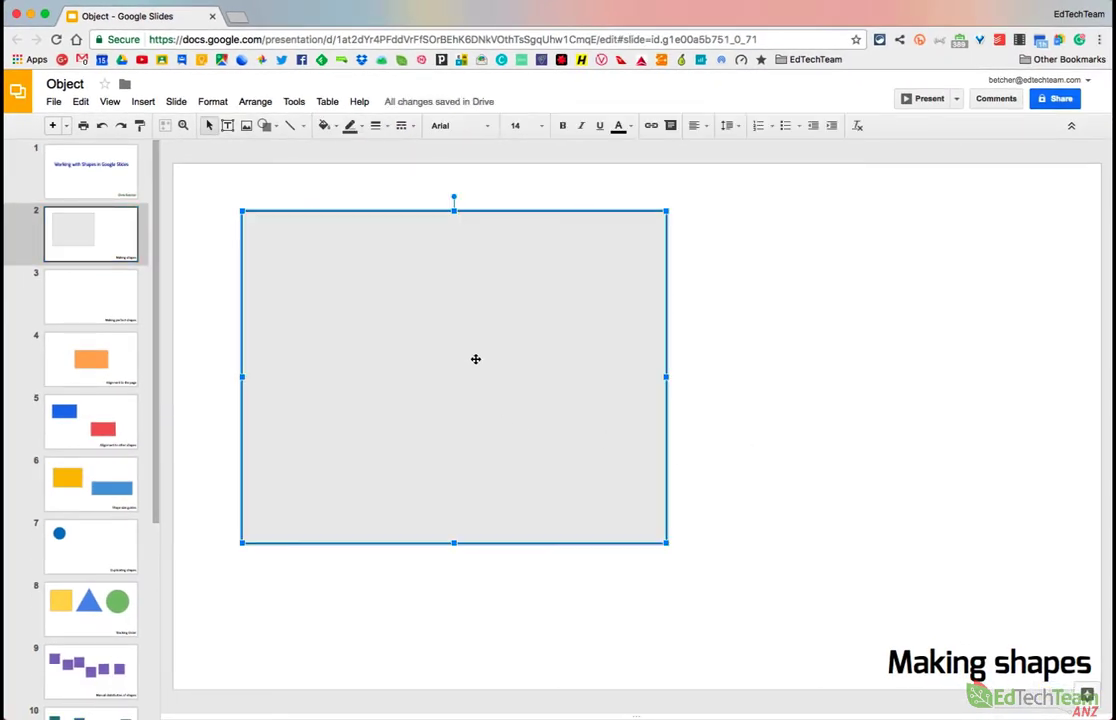
# - Fill the rectangle with solid amber yellow and color its border dark green
pyautogui.click(324, 125)
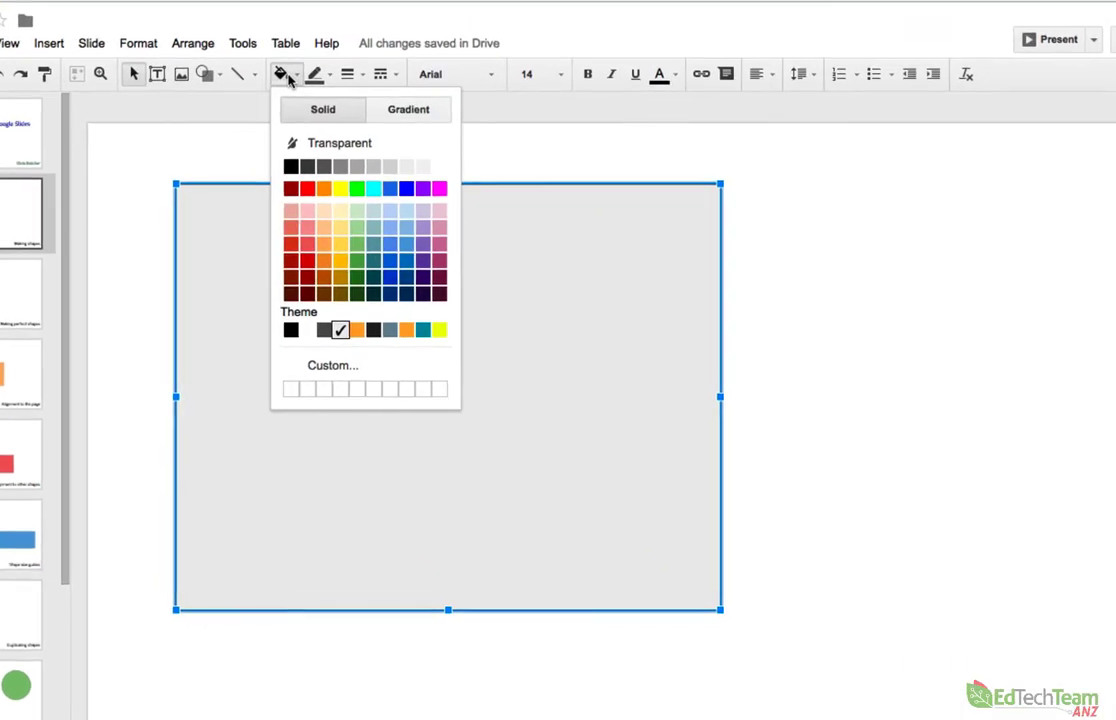
pyautogui.click(341, 260)
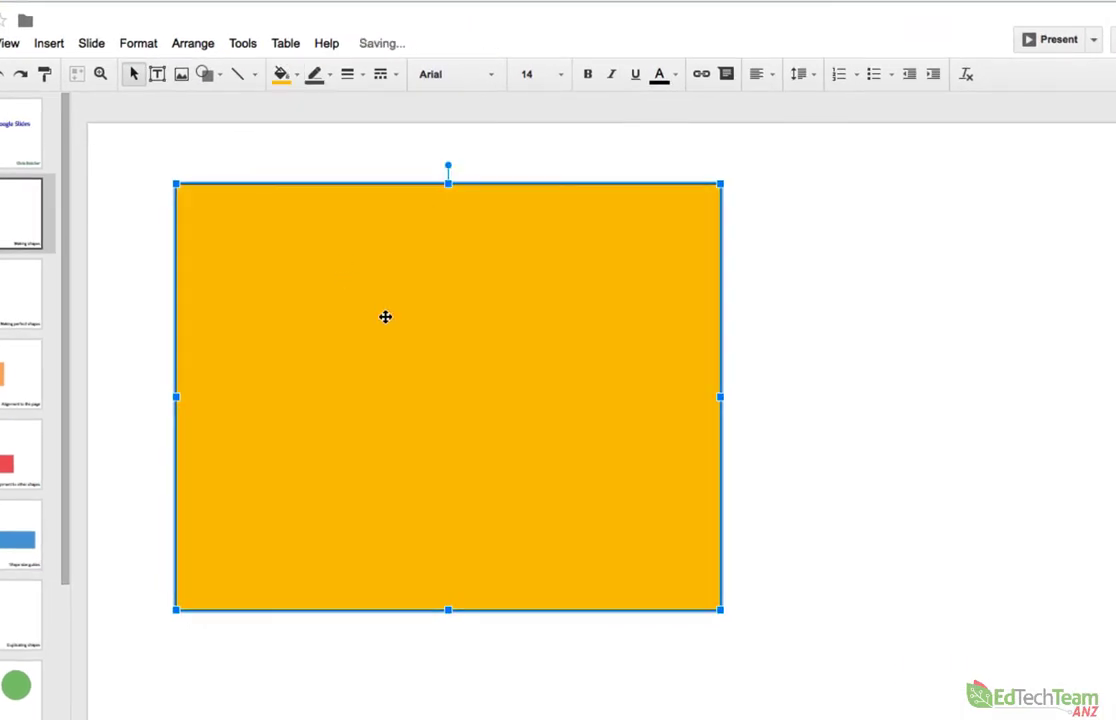
pyautogui.click(318, 75)
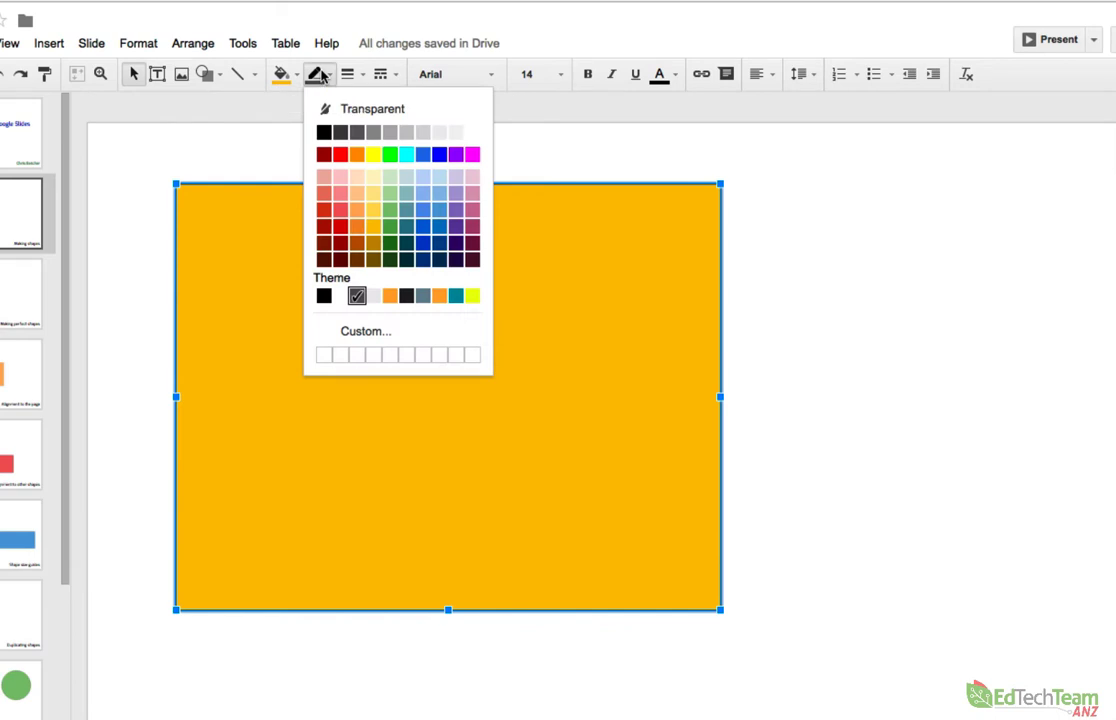
pyautogui.click(390, 229)
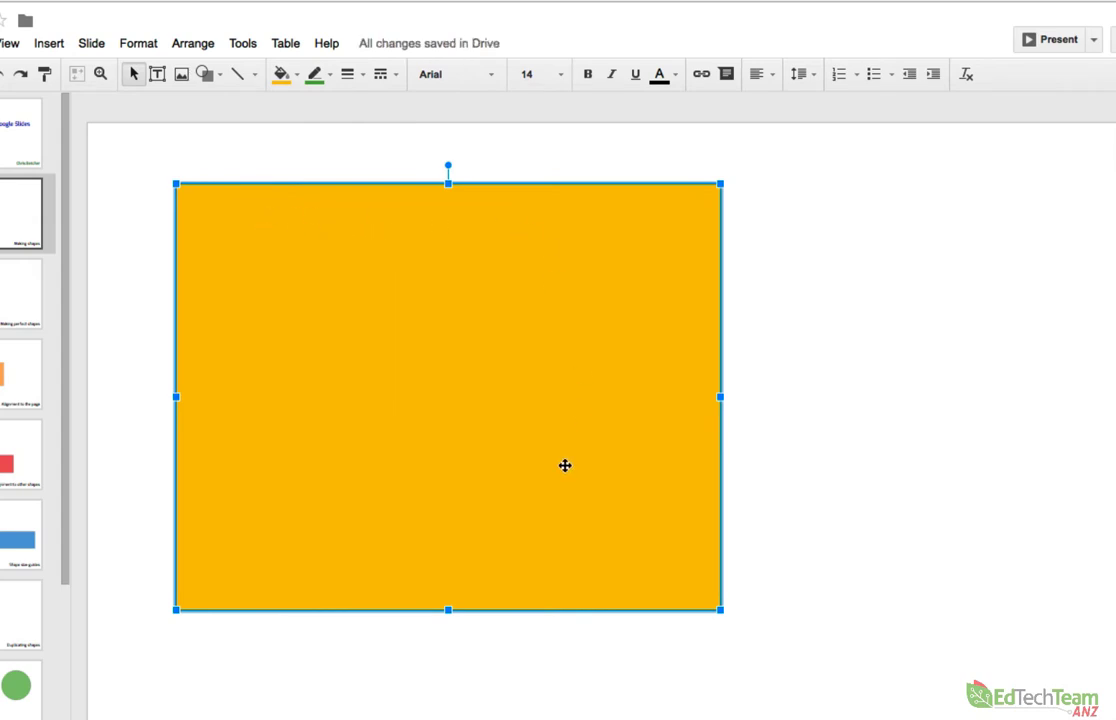
# - Thicken the rectangle's border, trying a 4px weight before settling on 12px
pyautogui.click(360, 76)
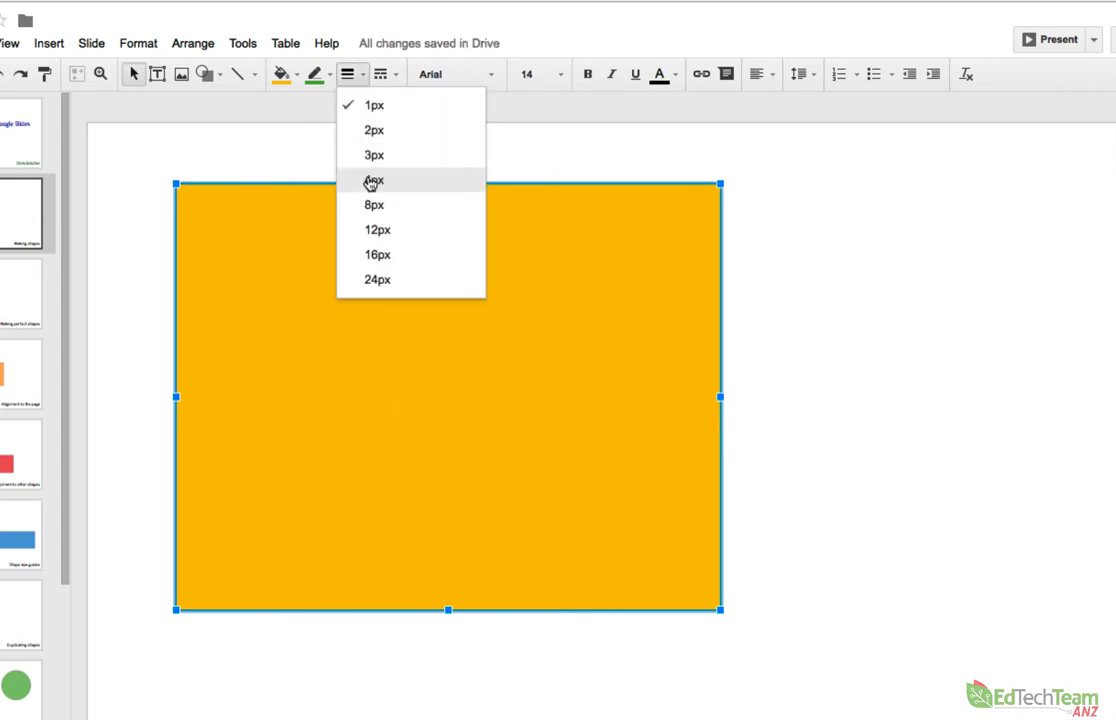
pyautogui.click(370, 180)
pyautogui.click(358, 76)
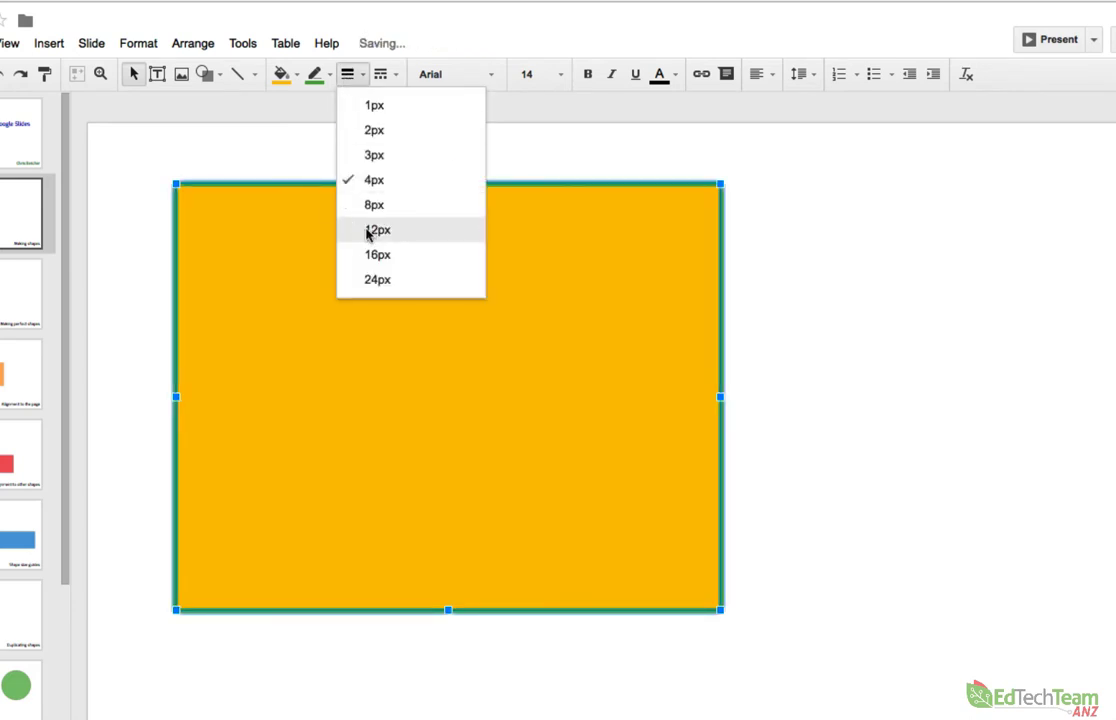
pyautogui.click(370, 229)
# - Try dotted and dash-dot styles on the rectangle's border and return it to a solid line
pyautogui.click(386, 76)
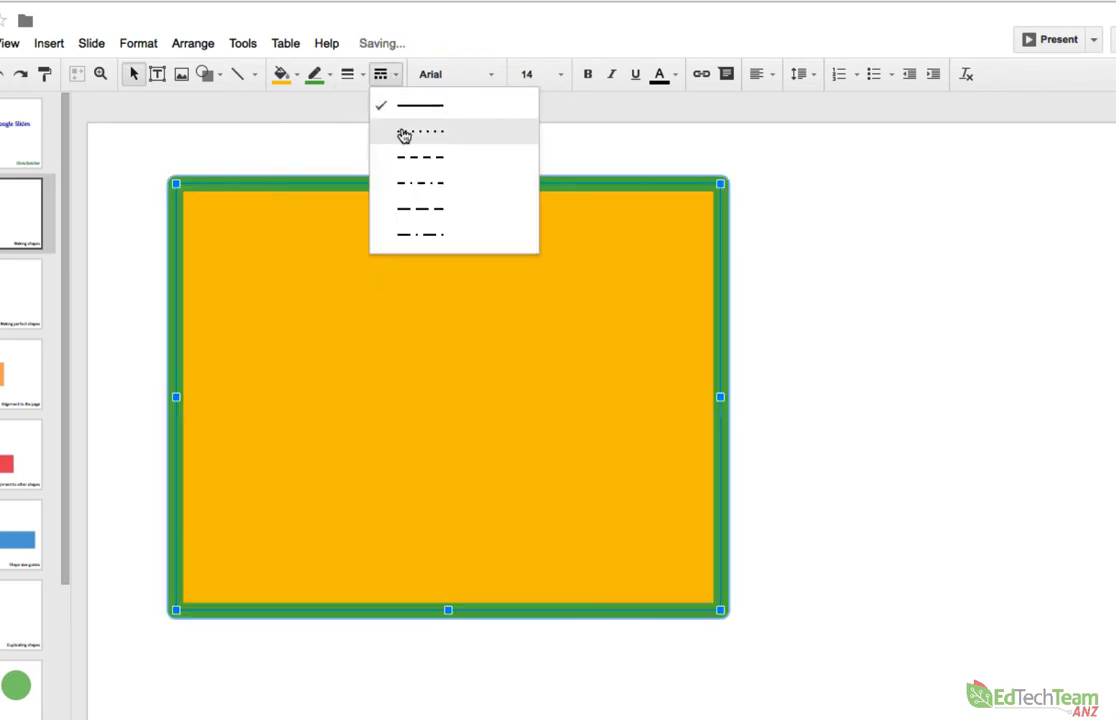
pyautogui.click(406, 131)
pyautogui.click(384, 76)
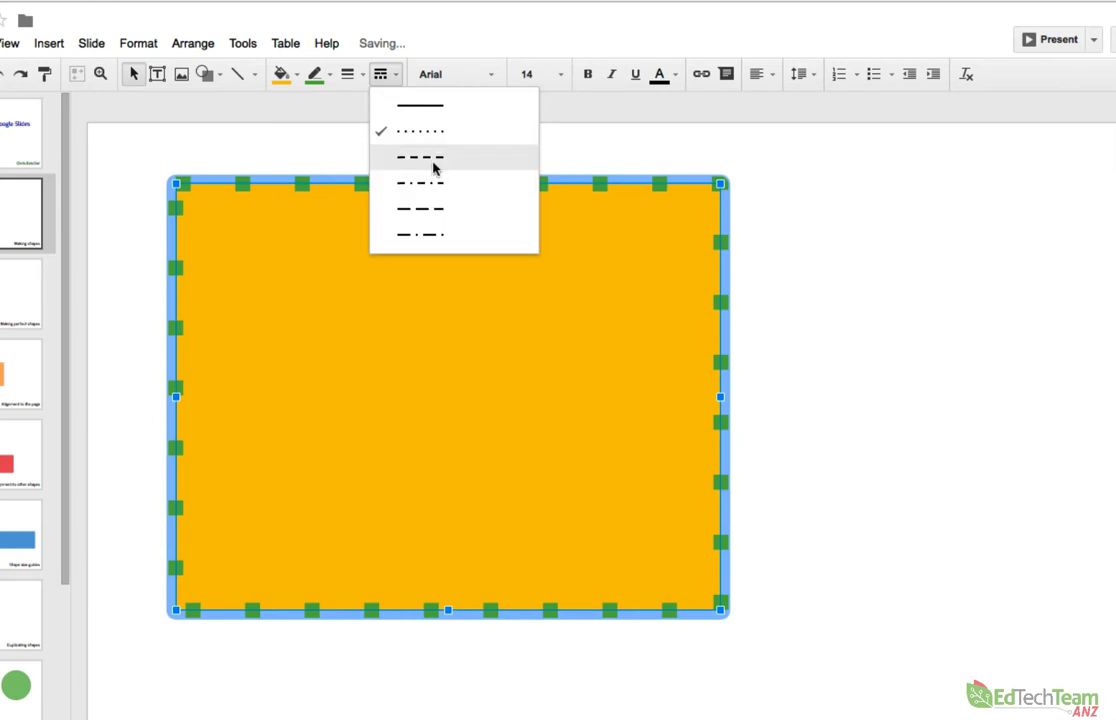
pyautogui.click(435, 180)
pyautogui.click(386, 76)
pyautogui.click(401, 111)
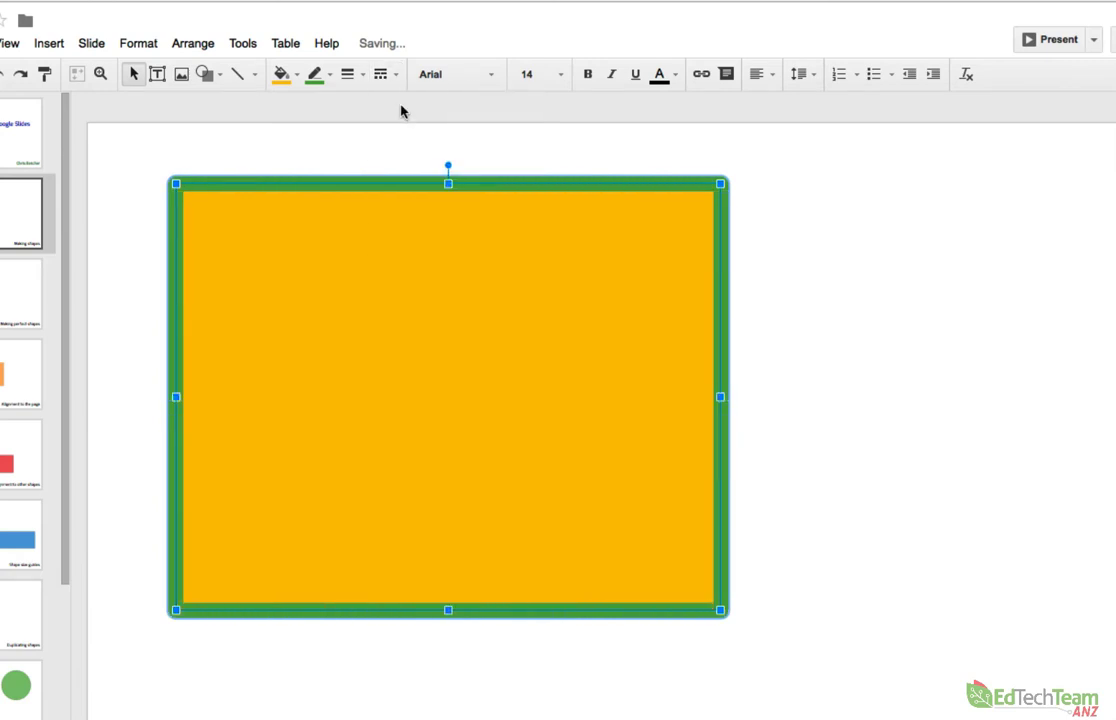
# - Make the rectangle's border transparent and deselect the shape
pyautogui.click(331, 76)
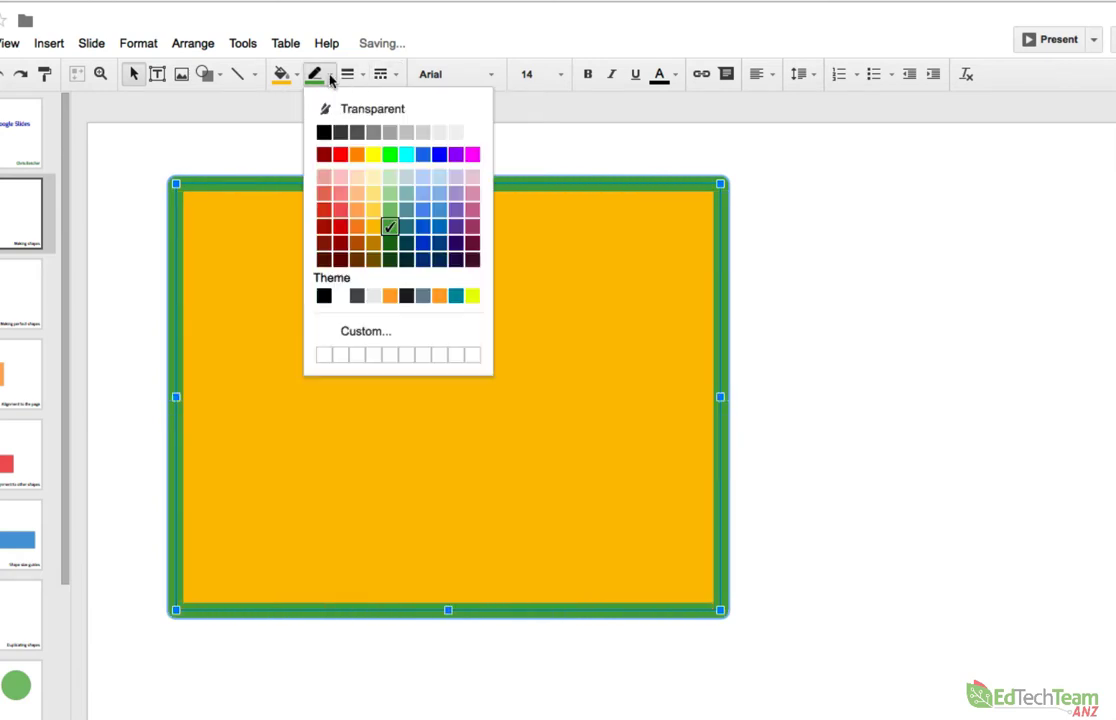
pyautogui.click(352, 107)
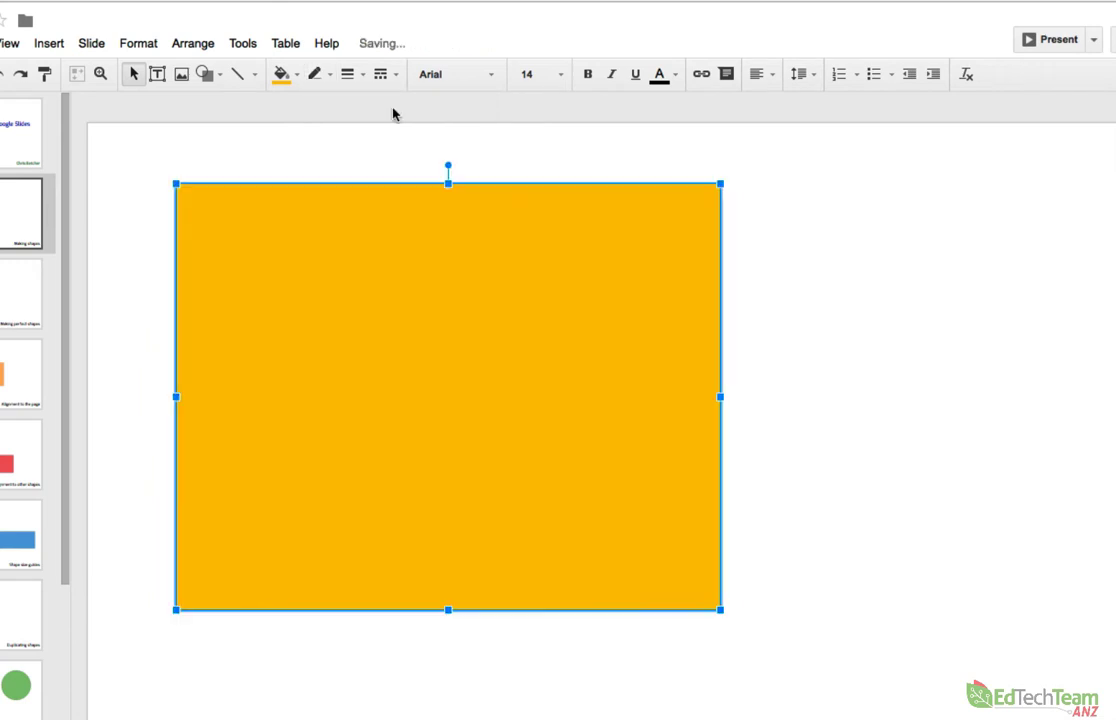
pyautogui.click(887, 341)
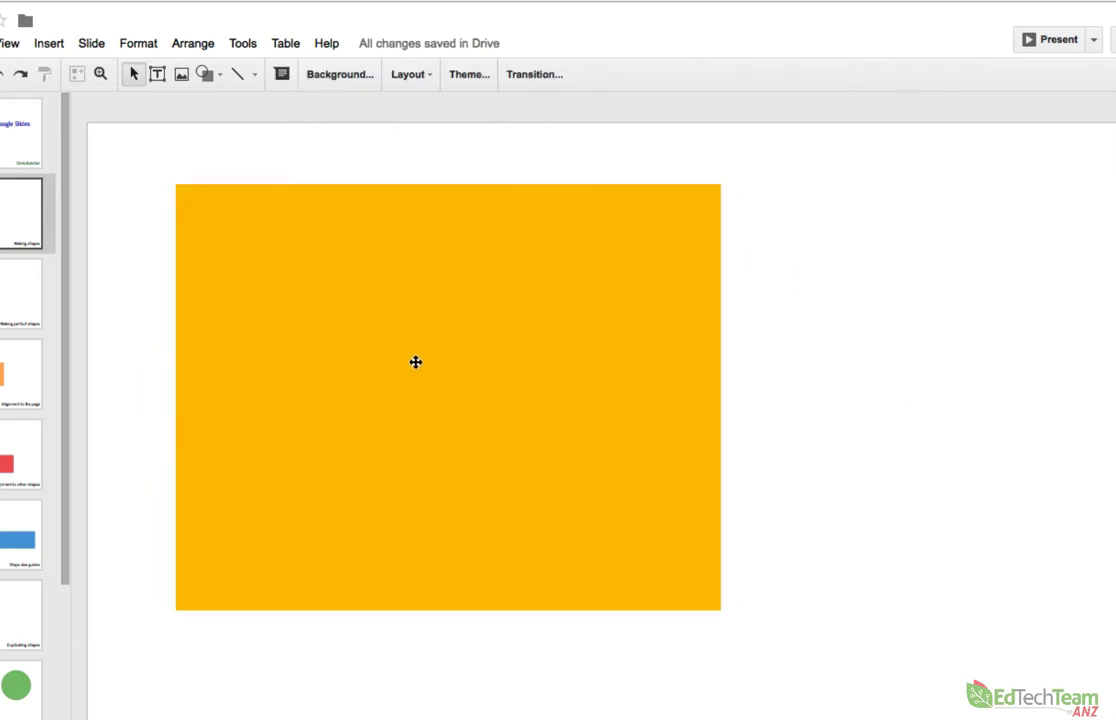
# - Draw a perfect square at the upper left of the "Making perfect shapes" slide
pyautogui.click(10, 291)
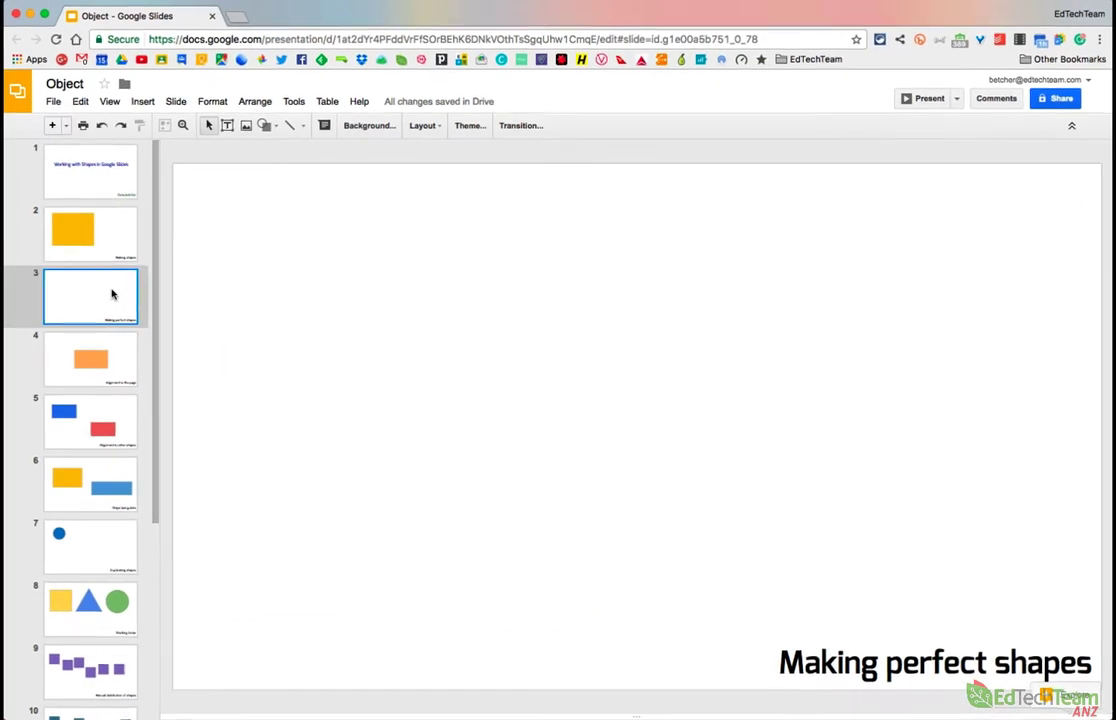
pyautogui.click(264, 126)
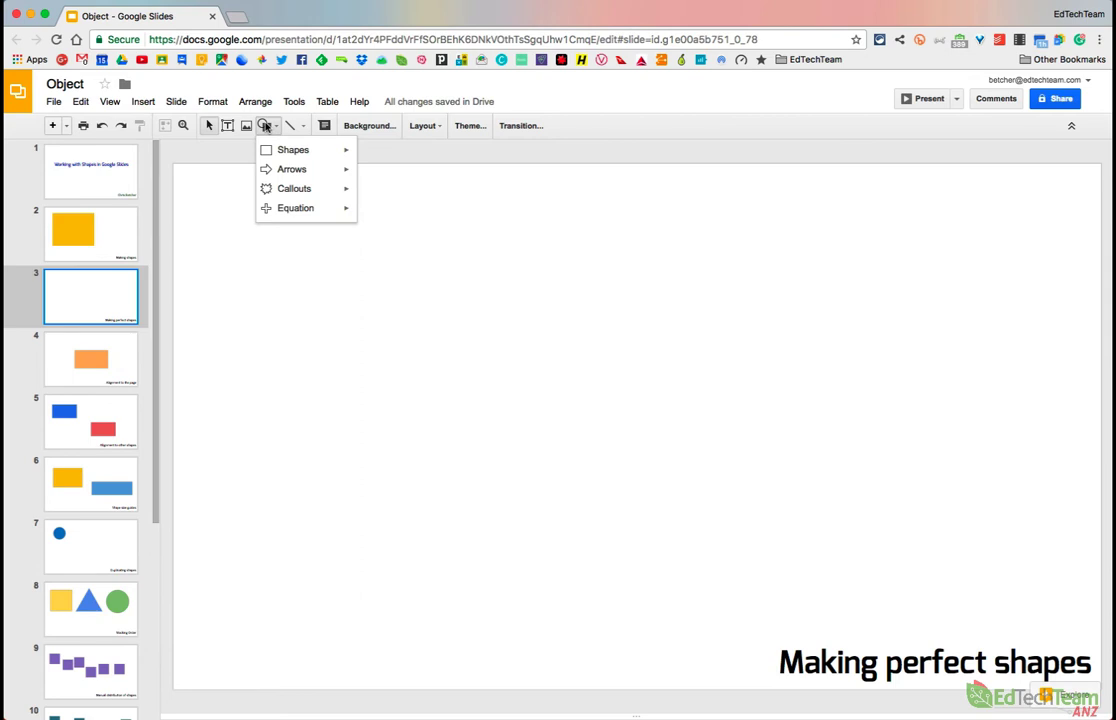
pyautogui.moveTo(292, 150)
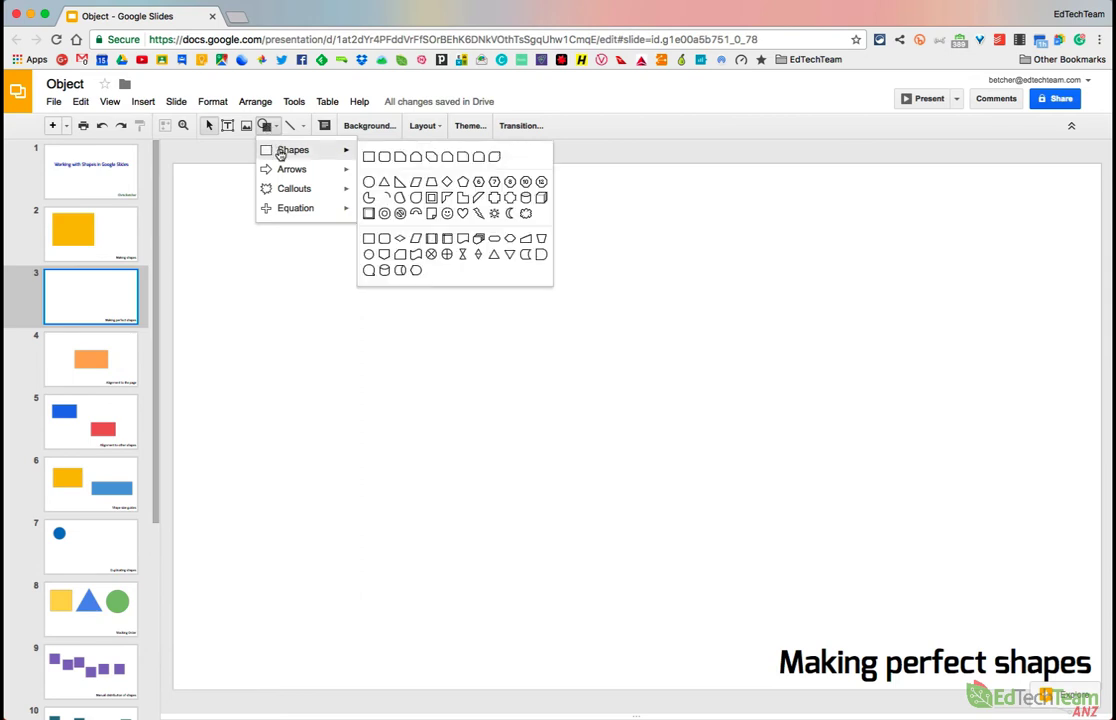
pyautogui.click(369, 158)
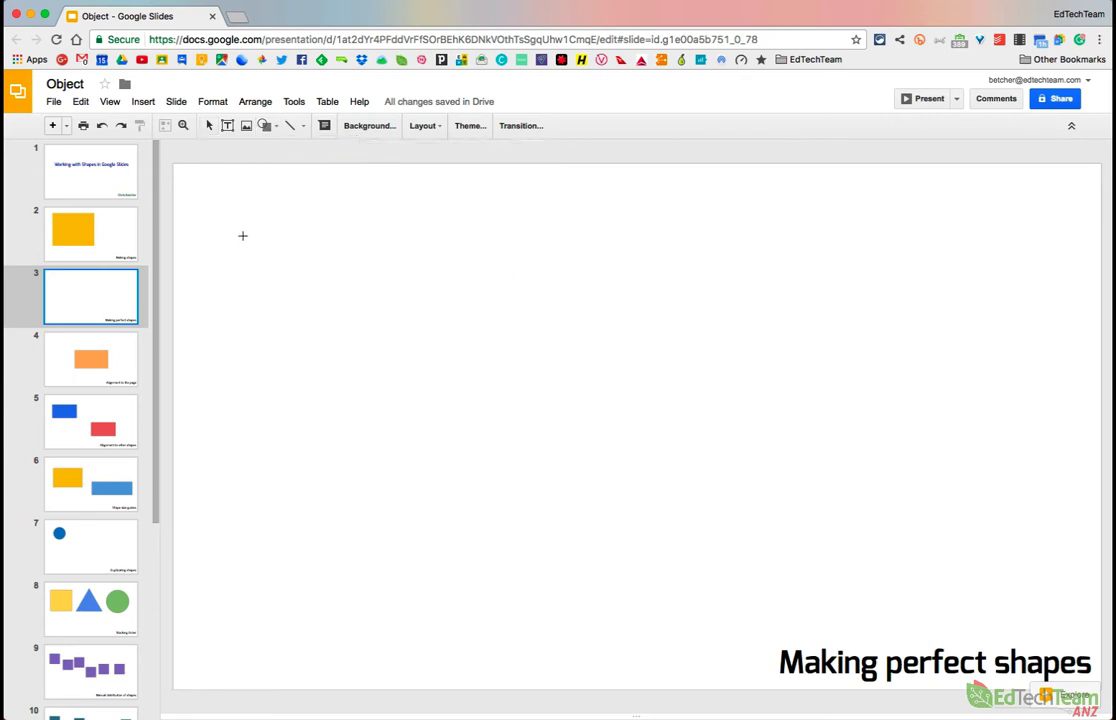
pyautogui.moveTo(240, 233); pyautogui.dragTo(432, 432)
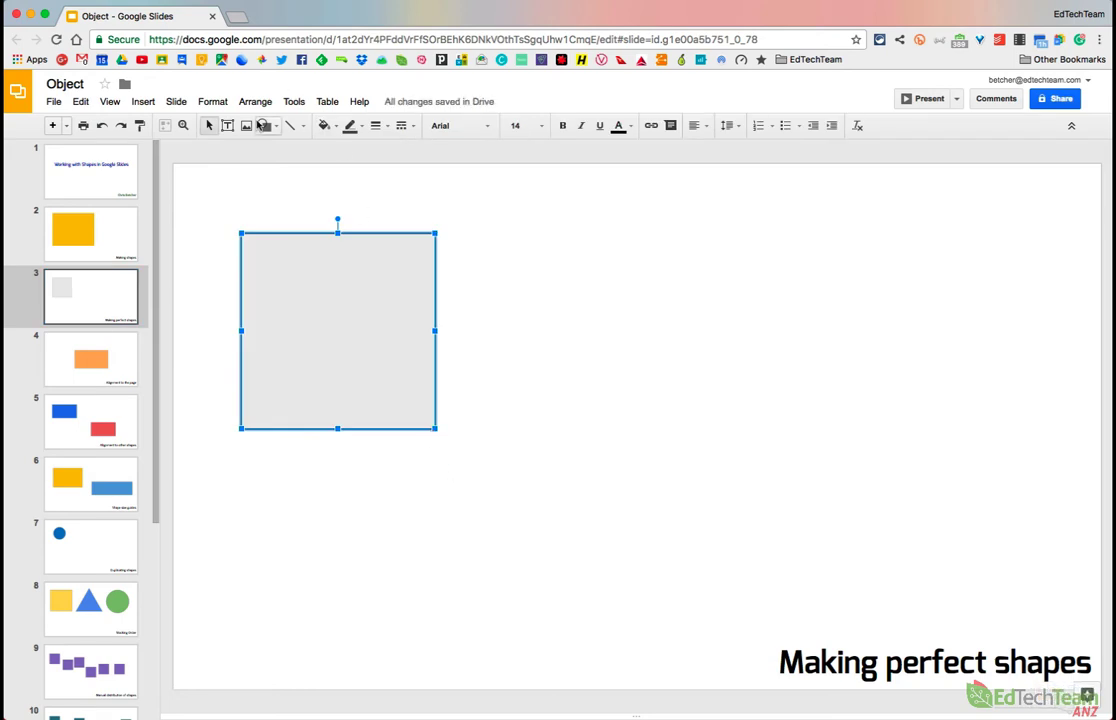
# - Draw a perfect circle beside the square, roughly matching its size and top edge
pyautogui.click(265, 125)
pyautogui.moveTo(281, 153)
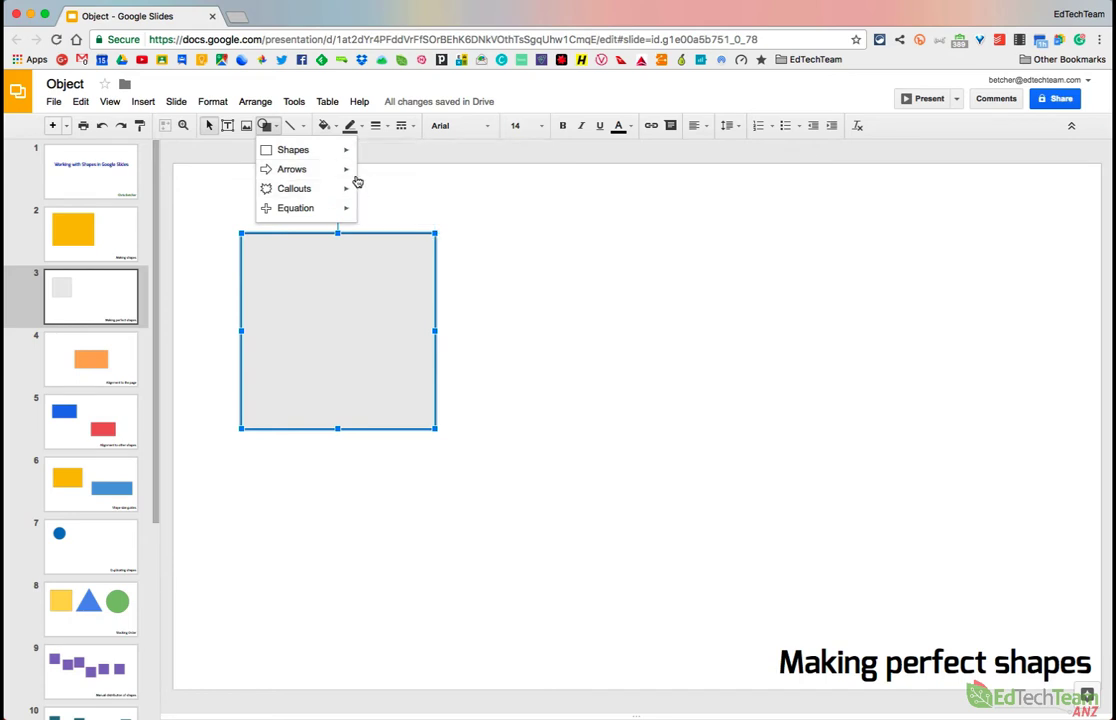
pyautogui.moveTo(318, 168)
pyautogui.moveTo(343, 150)
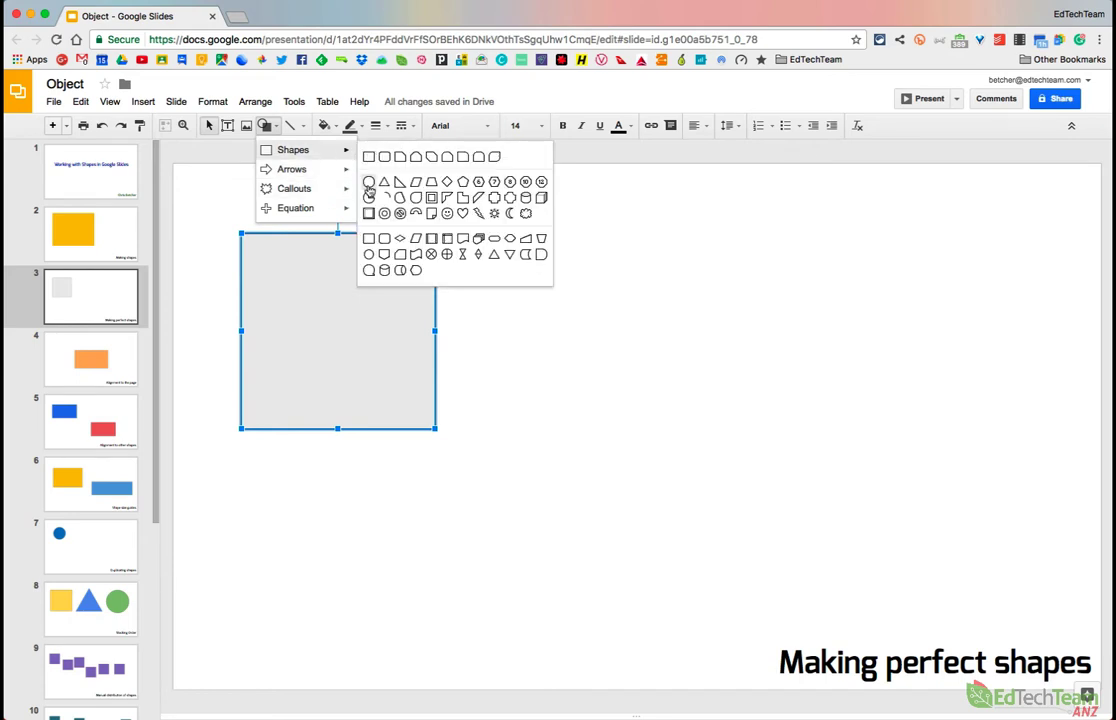
pyautogui.click(369, 192)
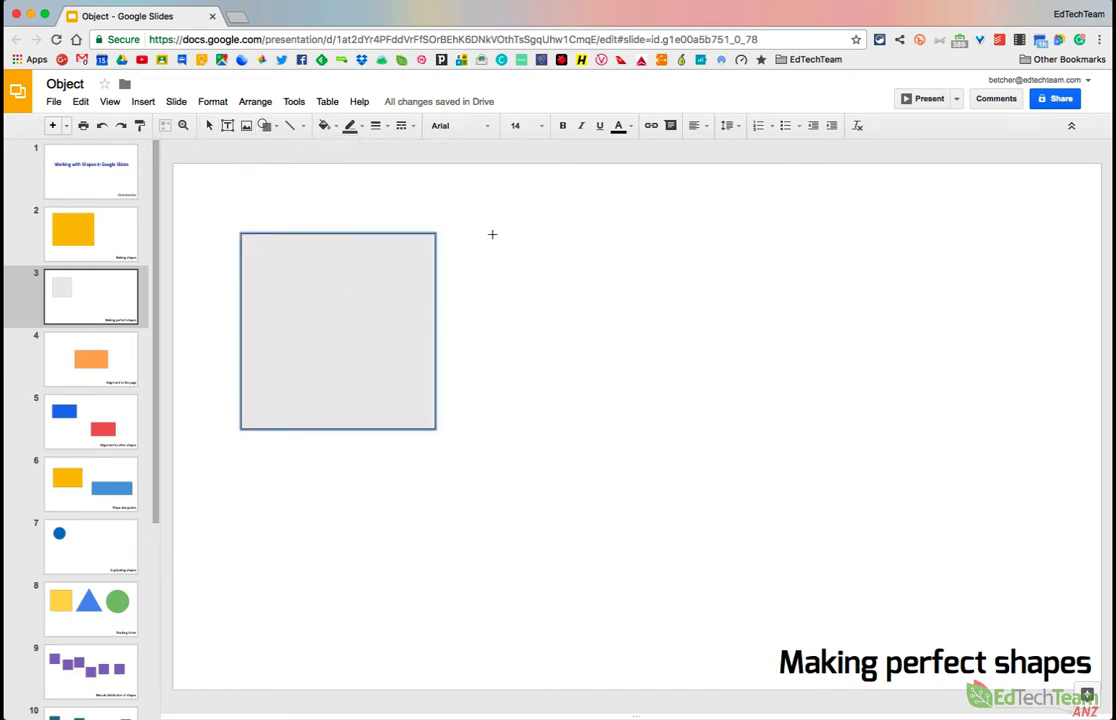
pyautogui.moveTo(493, 234)
pyautogui.mouseDown()
pyautogui.moveTo(715, 433)
pyautogui.moveTo(705, 425)
pyautogui.mouseUp()
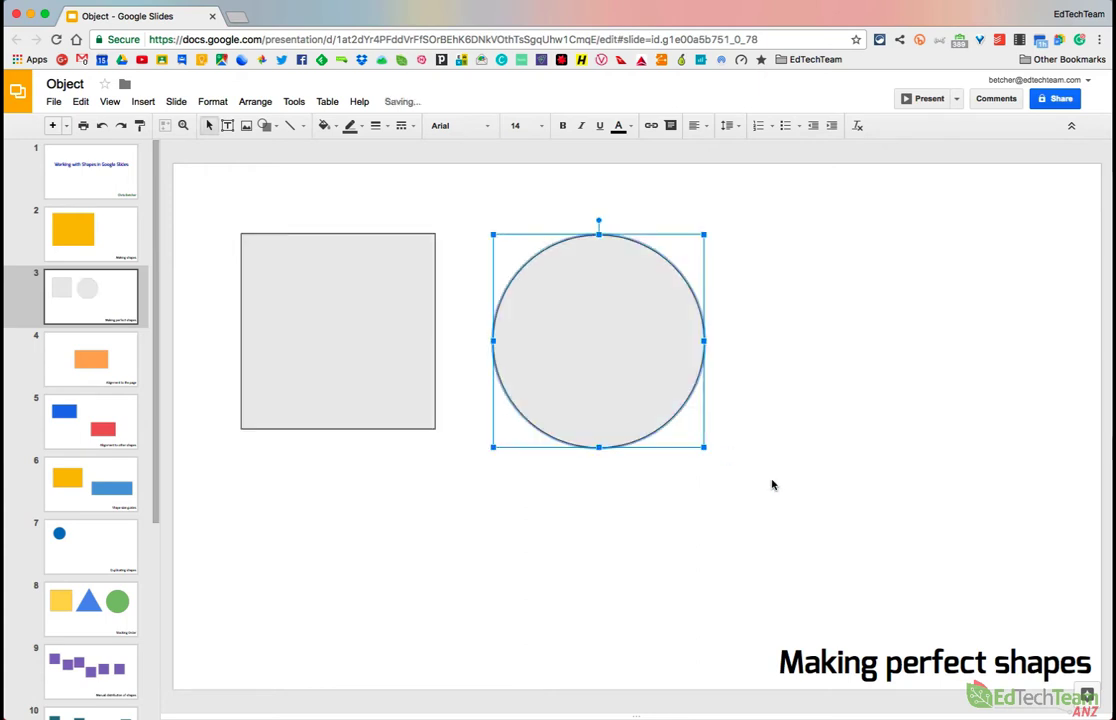
# - Draw an equilateral triangle to the right of the circle, level with its top edge
pyautogui.click(326, 182)
pyautogui.click(266, 125)
pyautogui.moveTo(297, 152)
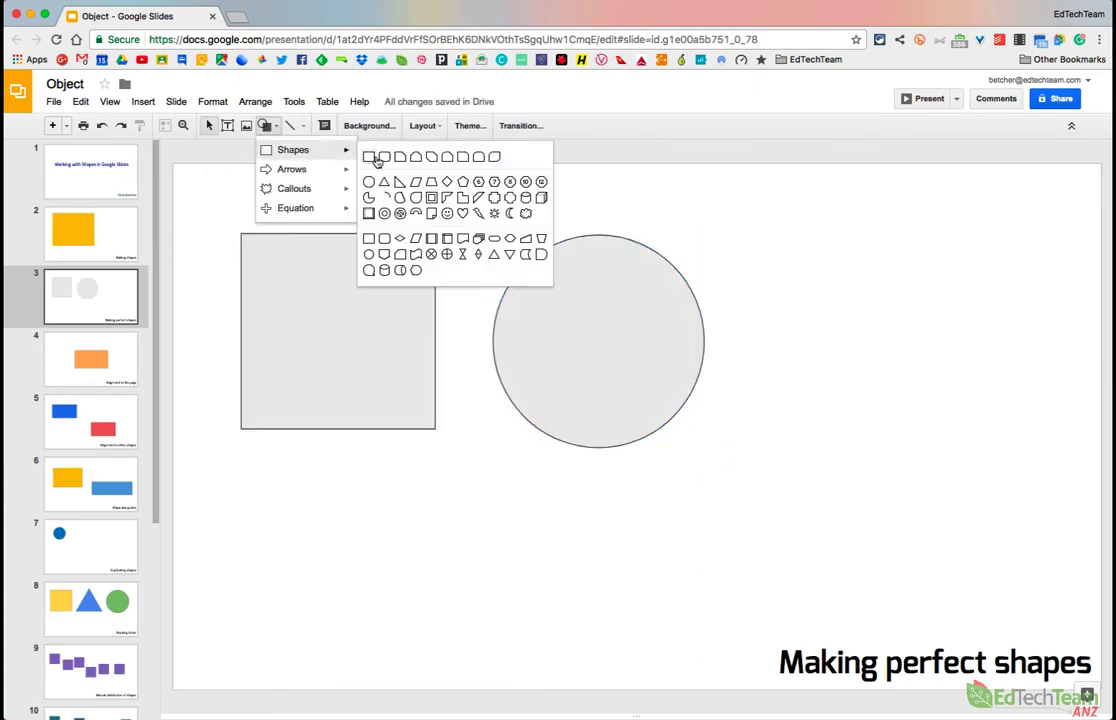
pyautogui.click(368, 172)
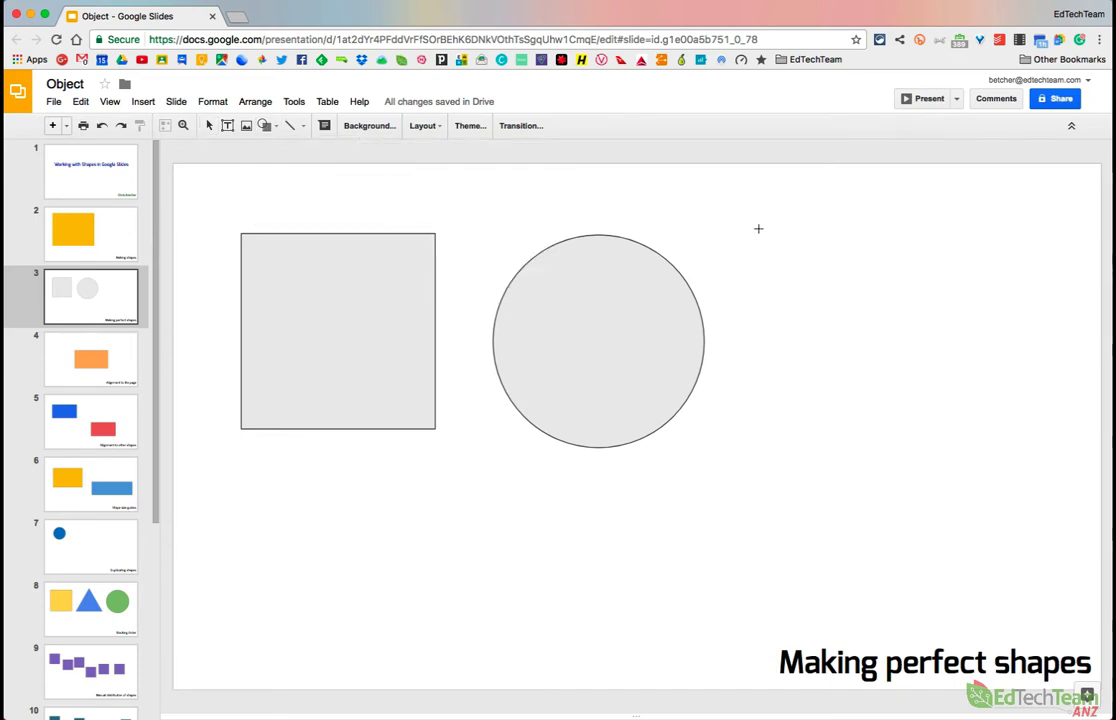
pyautogui.moveTo(762, 233)
pyautogui.mouseDown()
pyautogui.moveTo(1036, 468)
pyautogui.moveTo(1002, 440)
pyautogui.mouseUp()
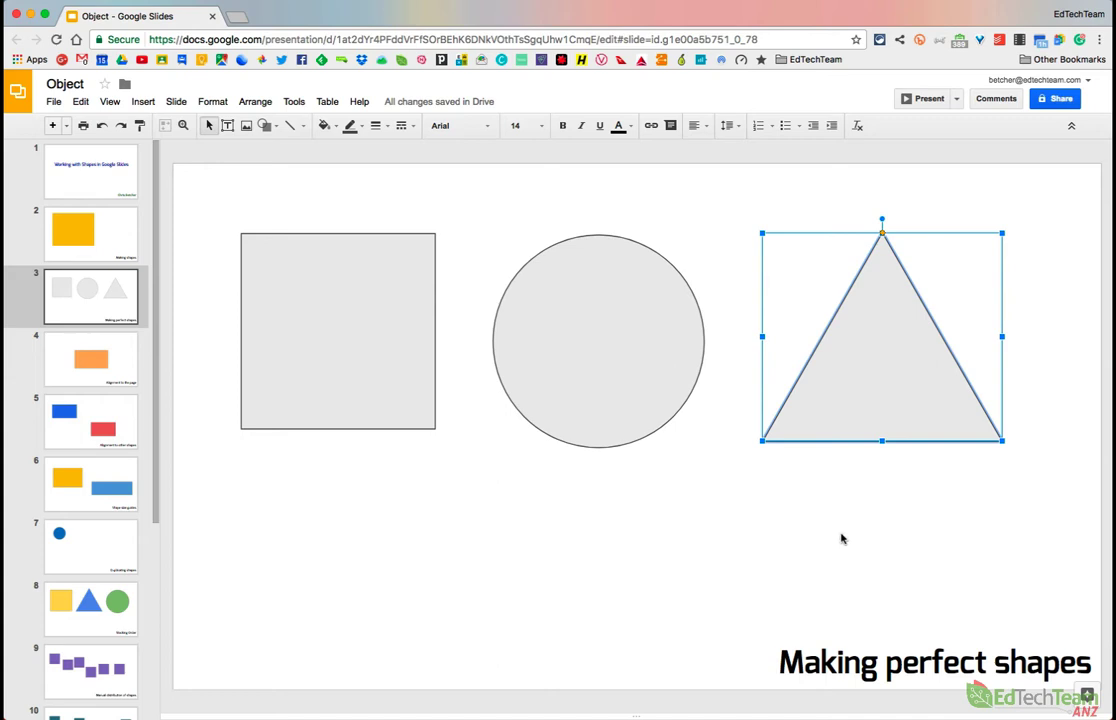
# - On the "Alignment to the page" slide, move the orange rectangle around using the alignment guides and return it to the page center
pyautogui.click(89, 357)
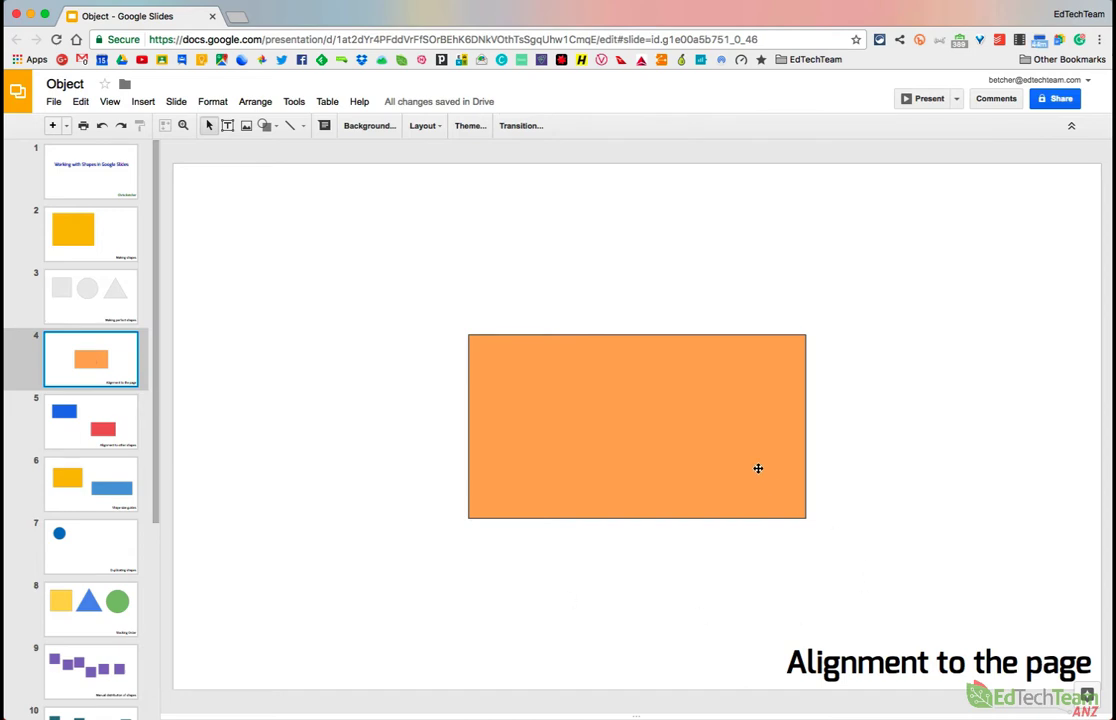
pyautogui.moveTo(770, 468); pyautogui.dragTo(516, 418)
pyautogui.moveTo(456, 376); pyautogui.dragTo(643, 331)
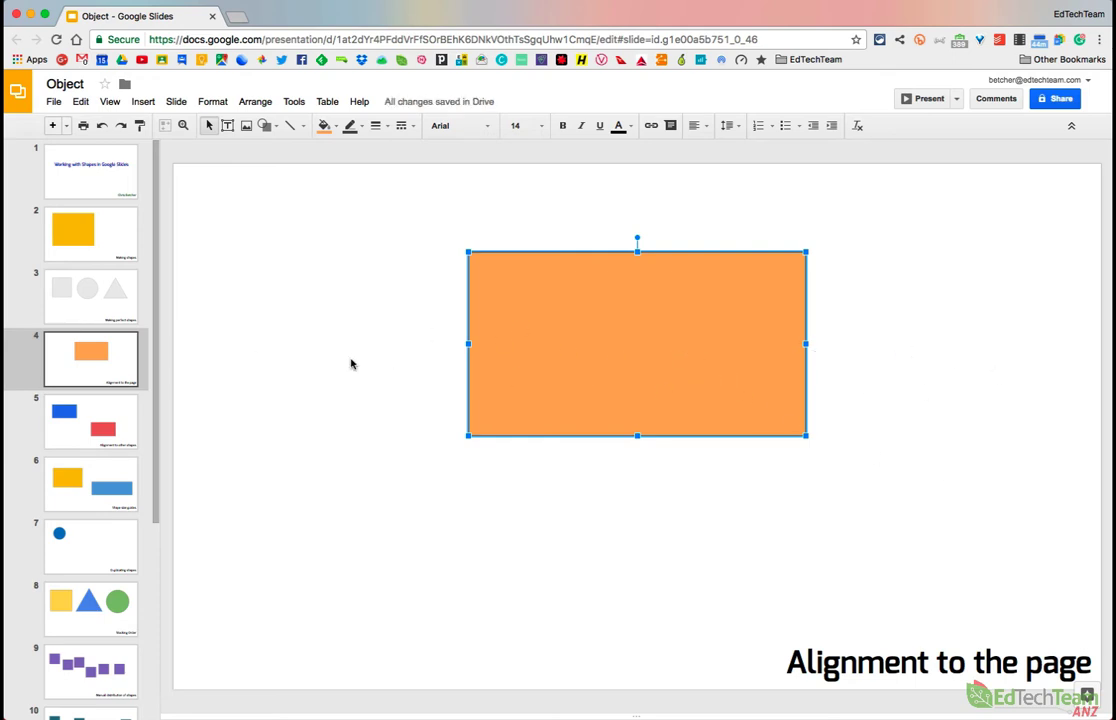
pyautogui.moveTo(703, 343); pyautogui.dragTo(770, 418)
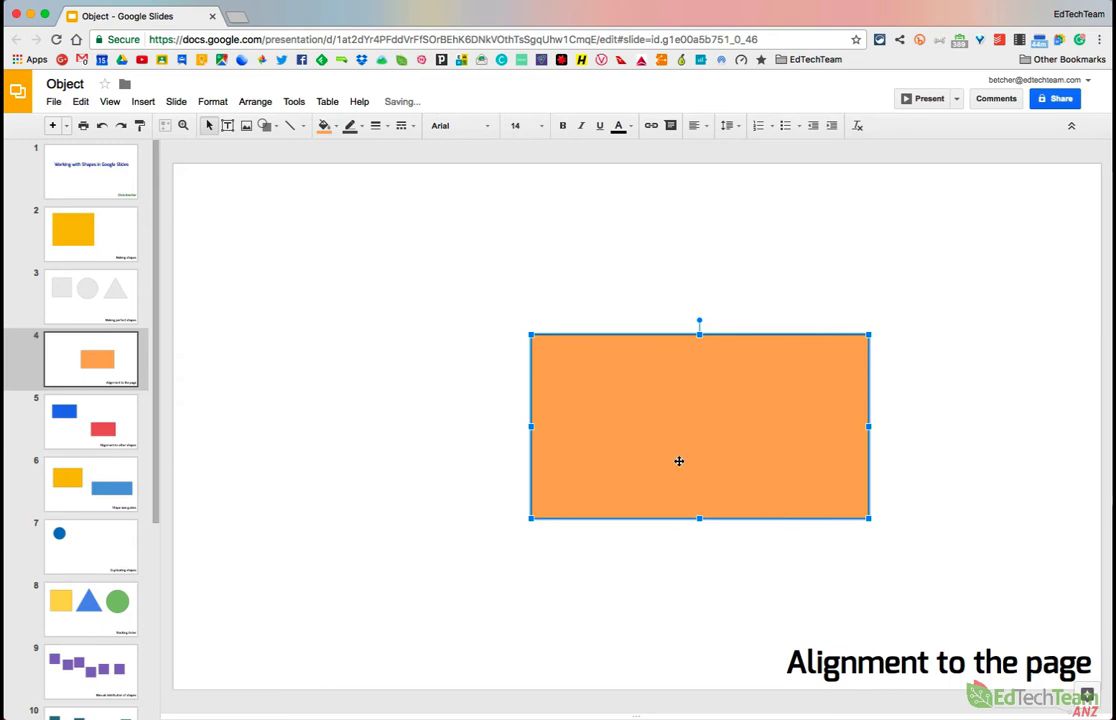
pyautogui.moveTo(780, 463); pyautogui.dragTo(744, 491)
# - On the "Alignment to other shapes" slide, line the red rectangle up with the blue one's middle and place it below and right of it
pyautogui.click(90, 420)
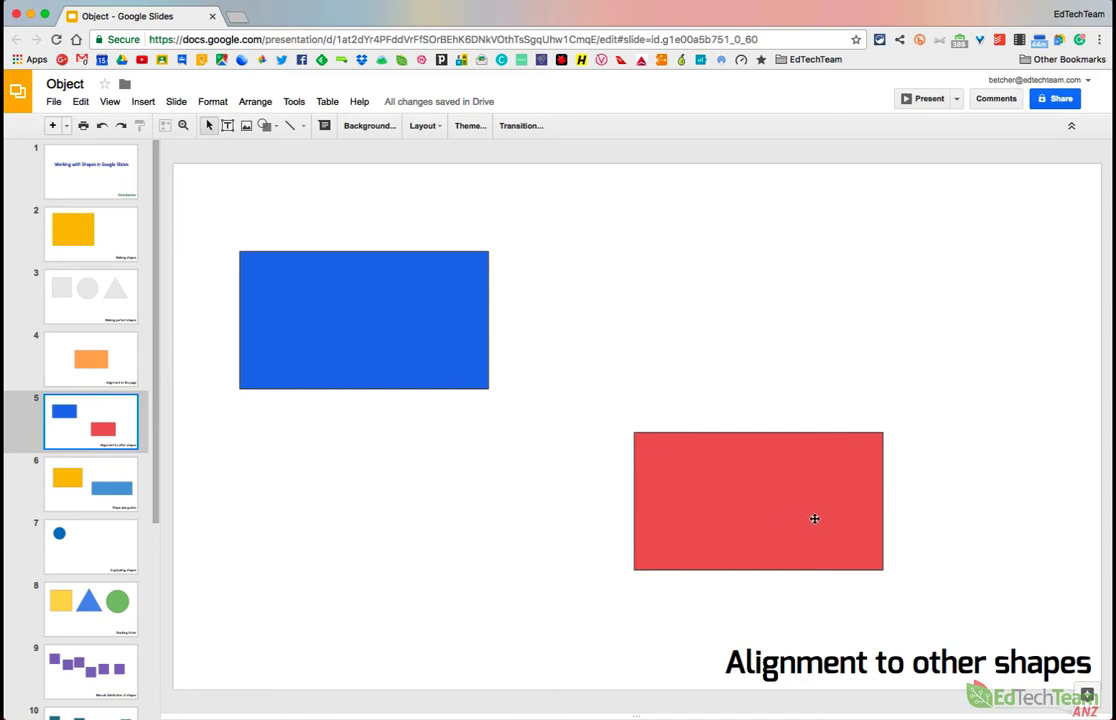
pyautogui.moveTo(815, 519); pyautogui.dragTo(780, 347)
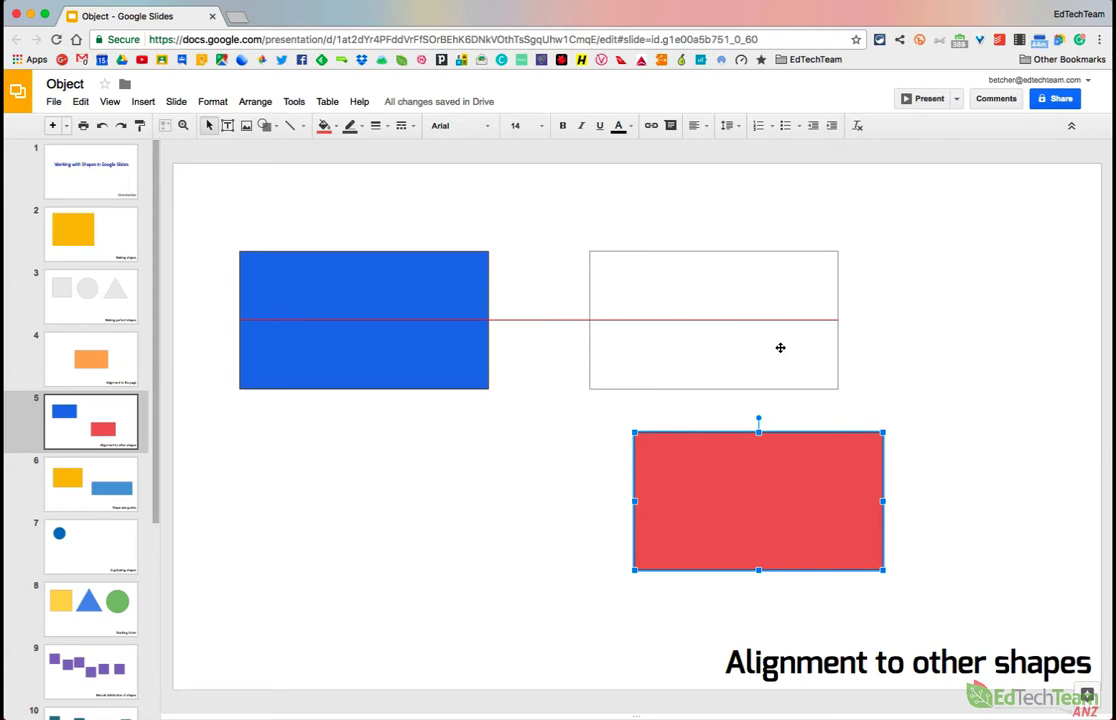
pyautogui.moveTo(780, 347); pyautogui.dragTo(700, 488)
# - On the "Shape size guides" slide, resize the blue rectangle to match the yellow one's width and height using the size guides
pyautogui.click(80, 502)
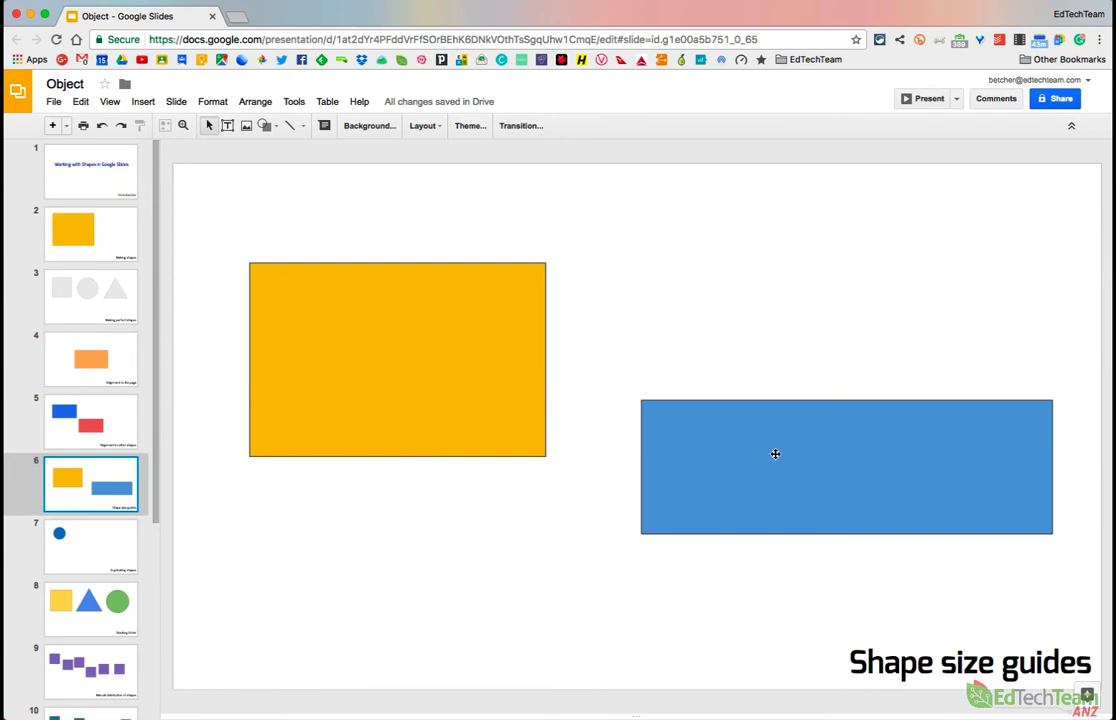
pyautogui.click(853, 452)
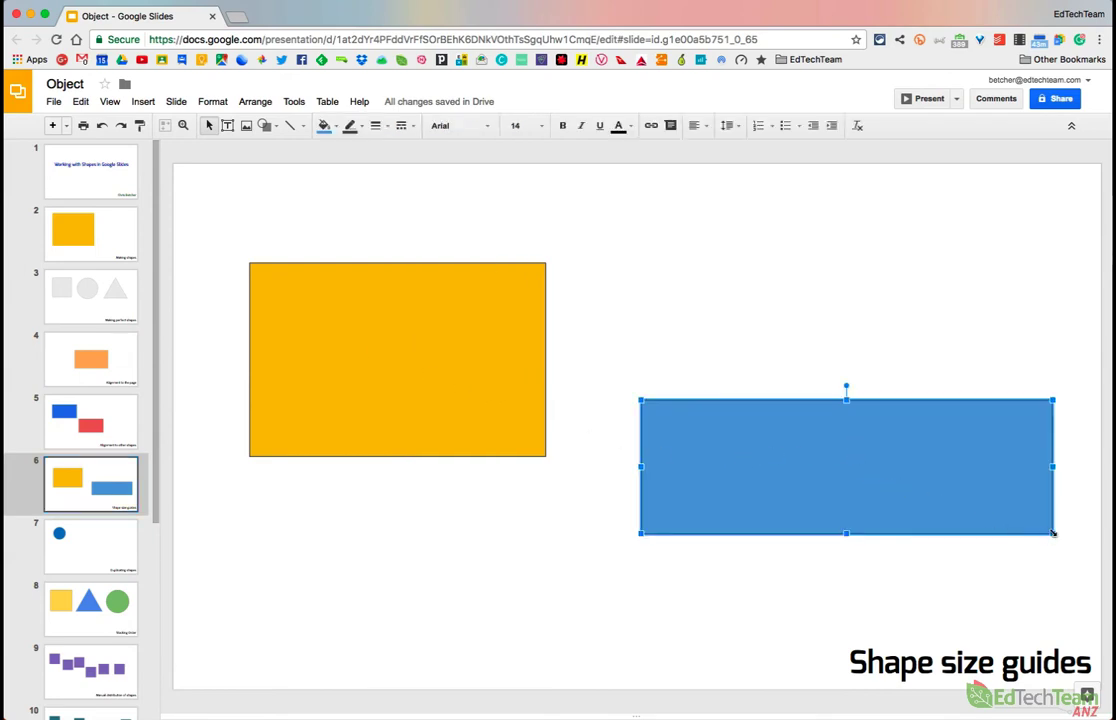
pyautogui.moveTo(1052, 533); pyautogui.dragTo(936, 596)
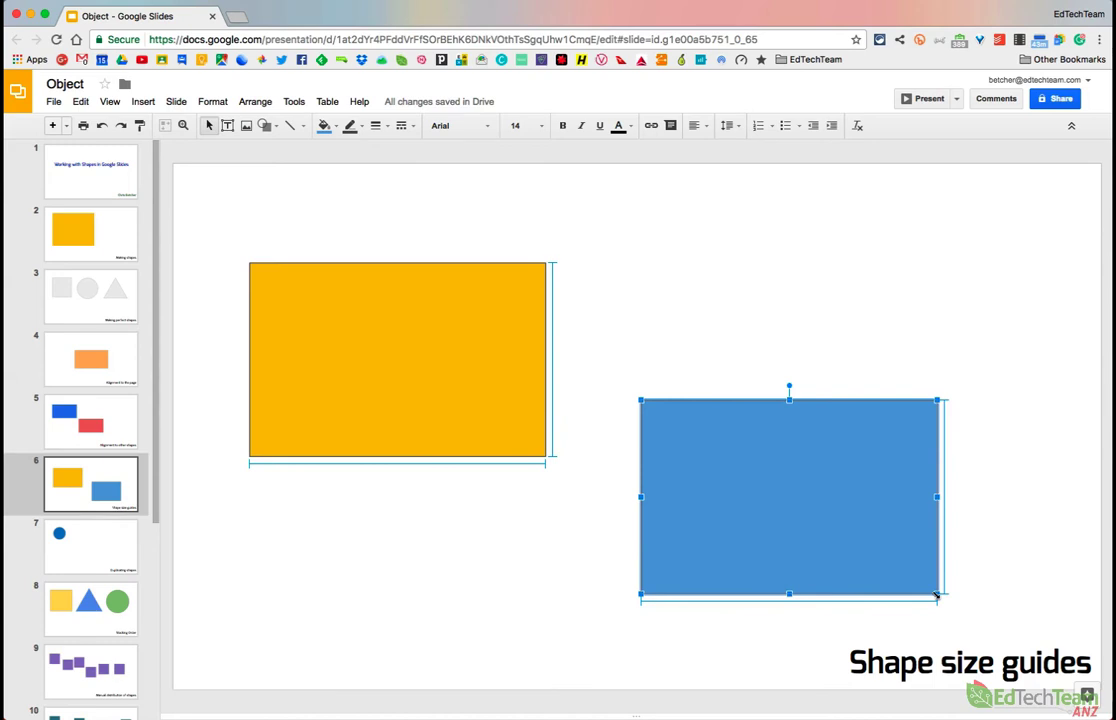
pyautogui.moveTo(936, 596)
pyautogui.mouseDown()
pyautogui.moveTo(995, 596)
pyautogui.moveTo(903, 570)
pyautogui.moveTo(939, 561)
pyautogui.moveTo(938, 595)
pyautogui.mouseUp()
pyautogui.moveTo(938, 594); pyautogui.dragTo(937, 597)
# - On the "Duplicating shapes" slide, try copying and pasting the blue circle beside the original, and delete the copy
pyautogui.click(82, 548)
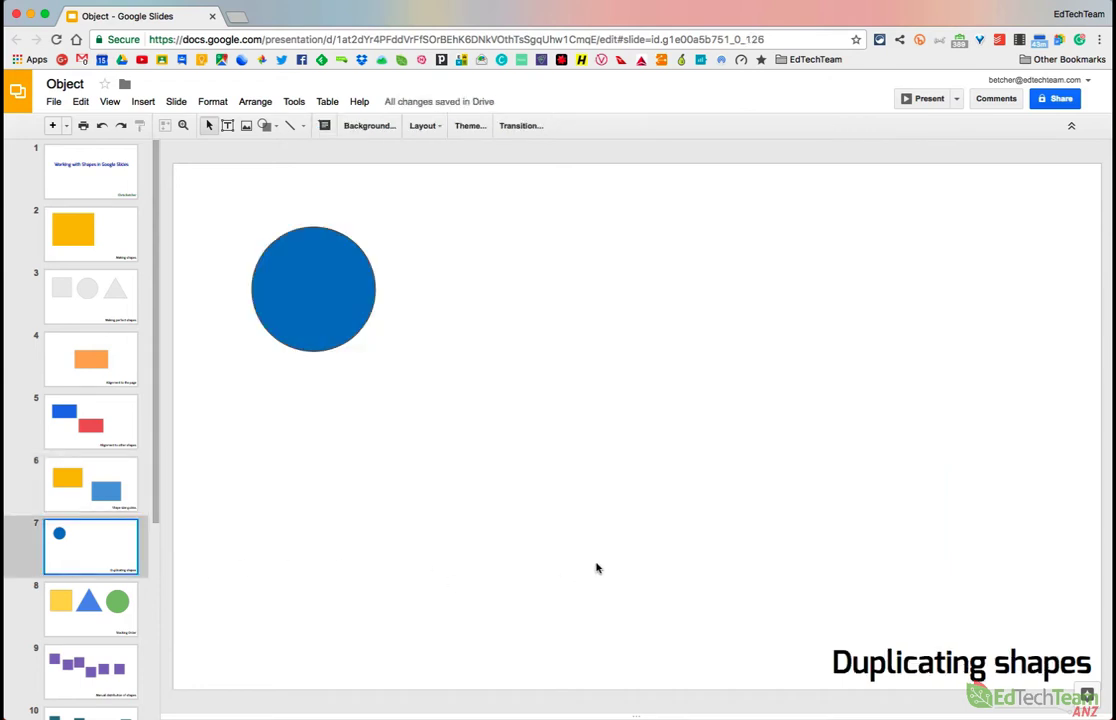
pyautogui.click(337, 292)
pyautogui.press('super+c')
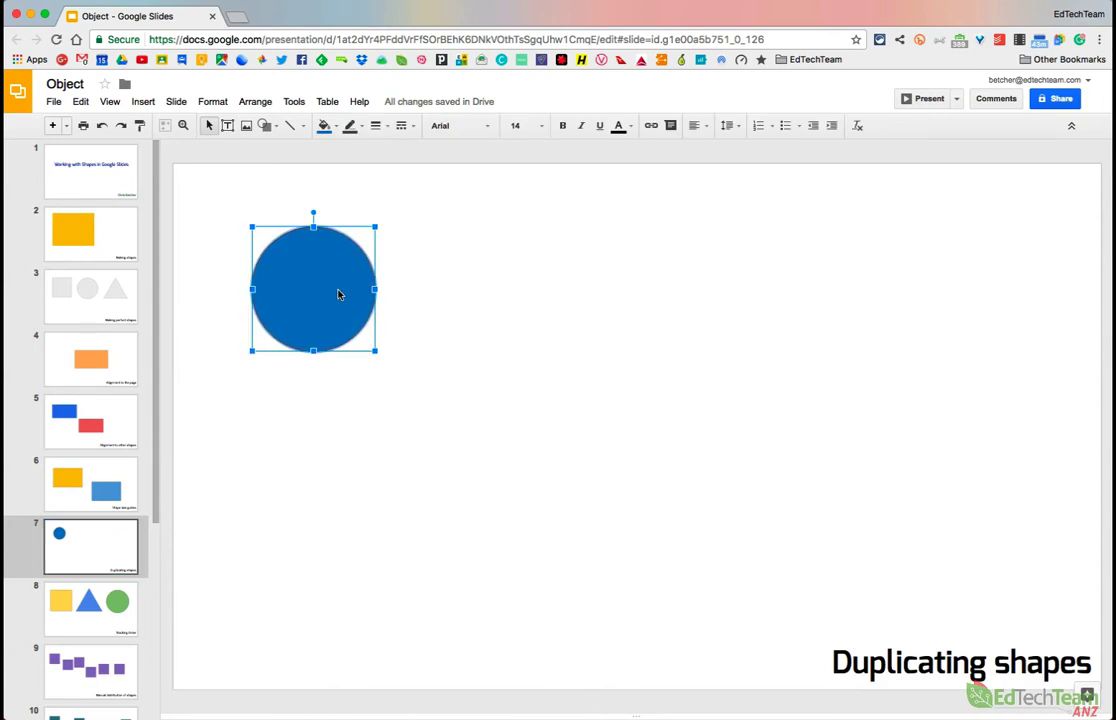
pyautogui.press('super+v')
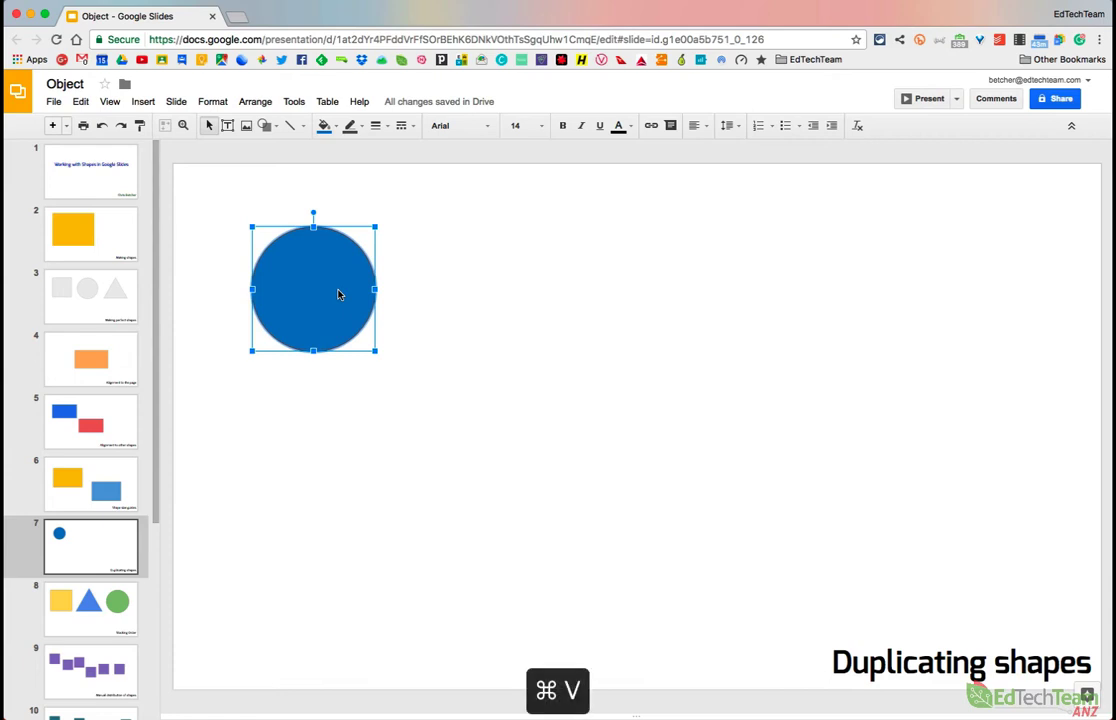
pyautogui.moveTo(339, 294); pyautogui.dragTo(460, 307)
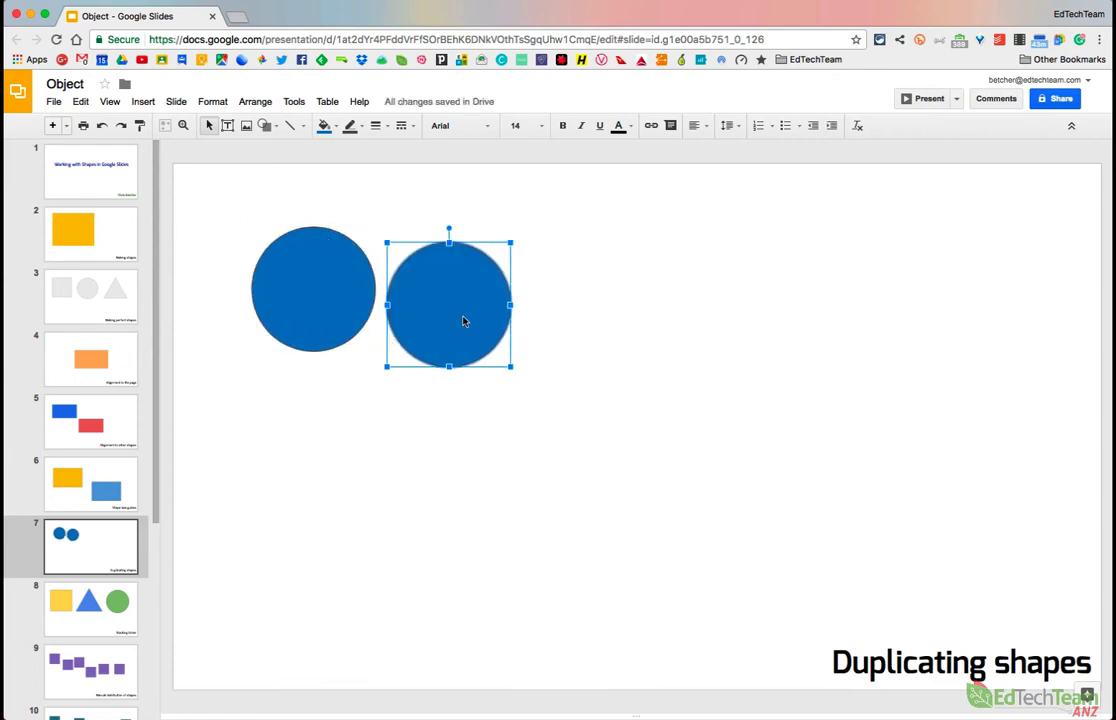
pyautogui.press('Delete')
# - Duplicate the blue circle across the slide into a row of five, and duplicate the whole row directly below
pyautogui.click(299, 302)
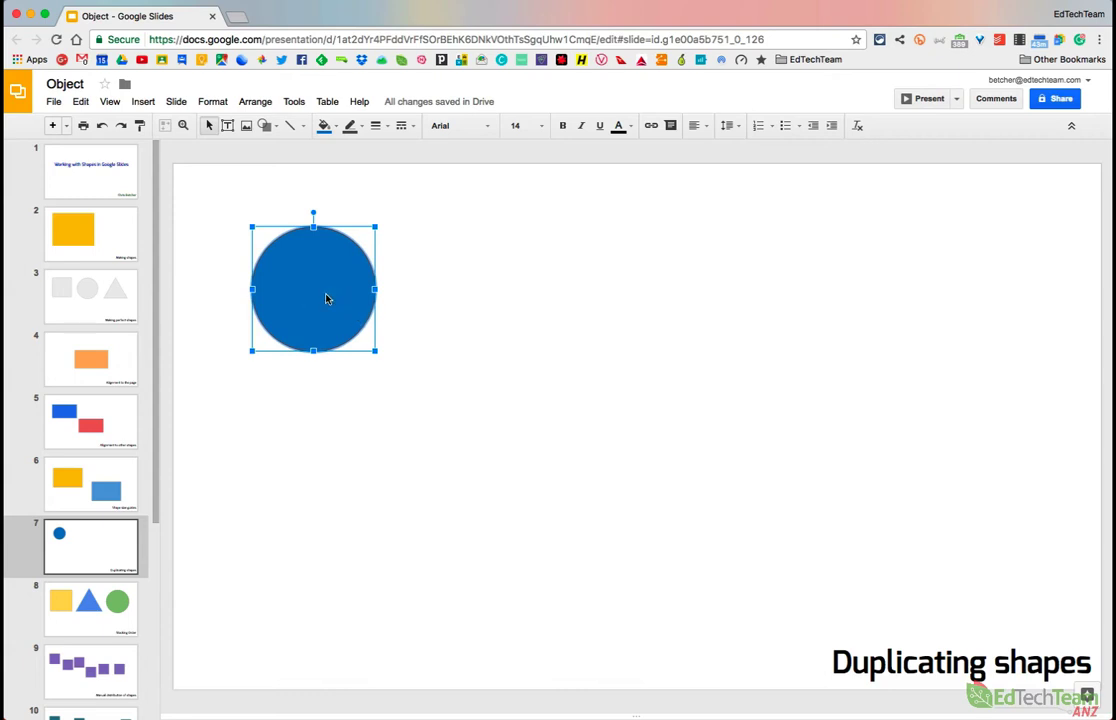
pyautogui.moveTo(314, 289); pyautogui.dragTo(946, 290)
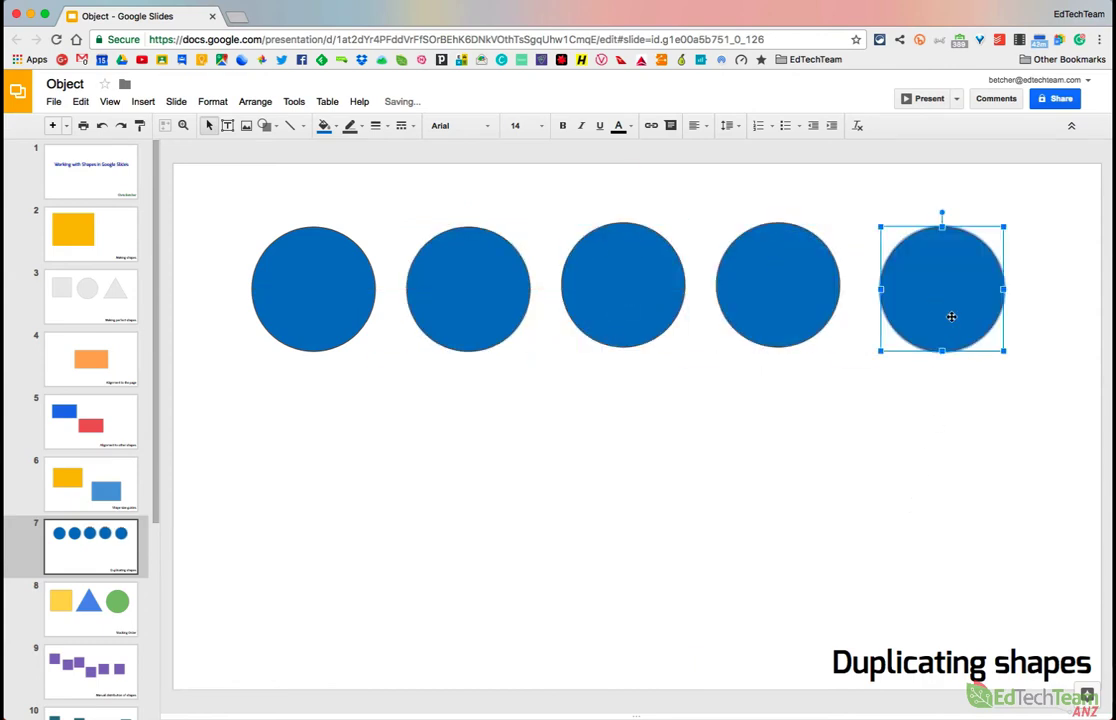
pyautogui.moveTo(1028, 401); pyautogui.dragTo(200, 212)
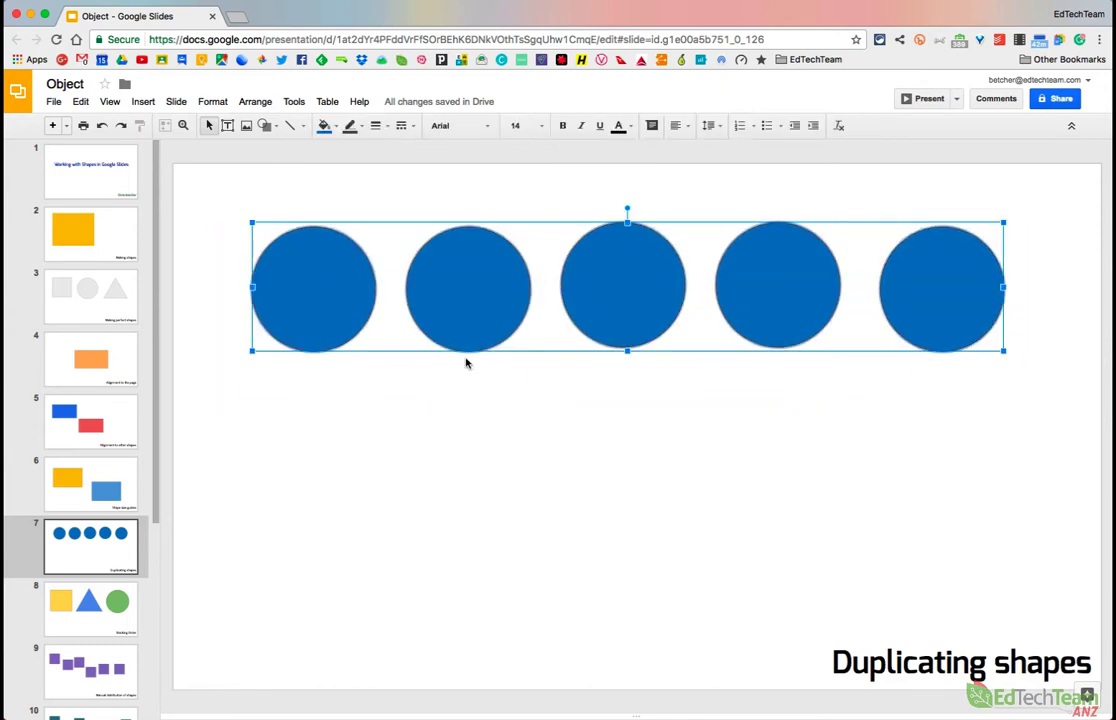
pyautogui.keyDown('alt'); pyautogui.moveTo(468, 346); pyautogui.dragTo(467, 510); pyautogui.keyUp('alt')
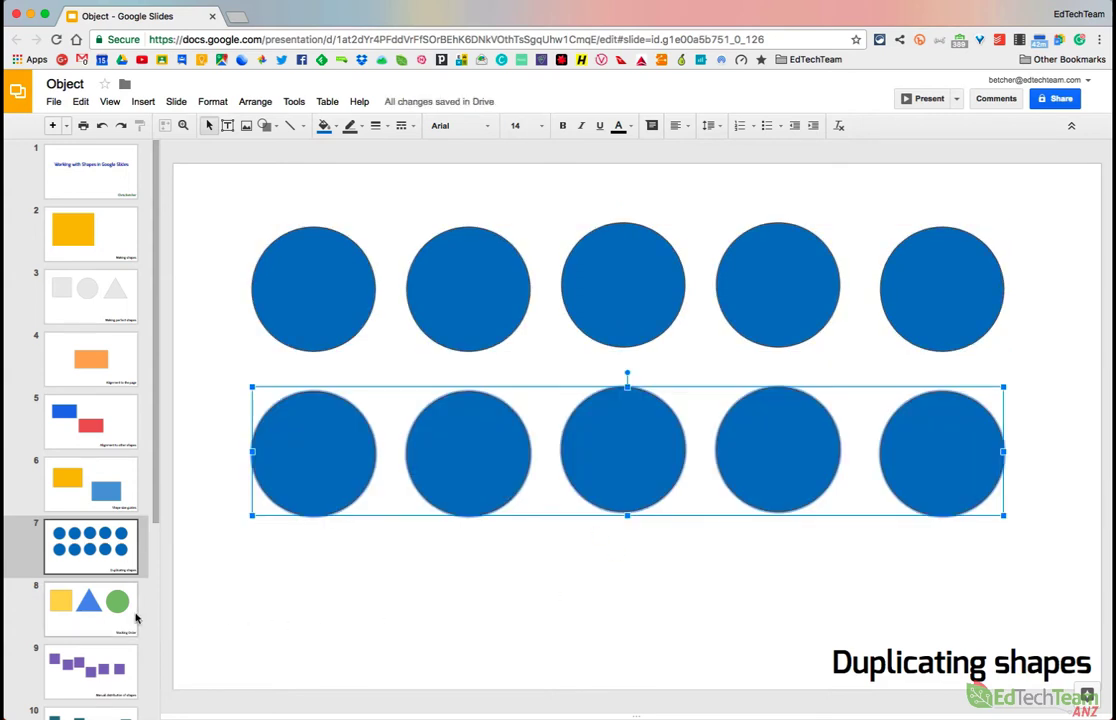
# - On the "Stacking Order" slide, move the blue triangle and the green circle so they overlap the yellow square
pyautogui.click(104, 622)
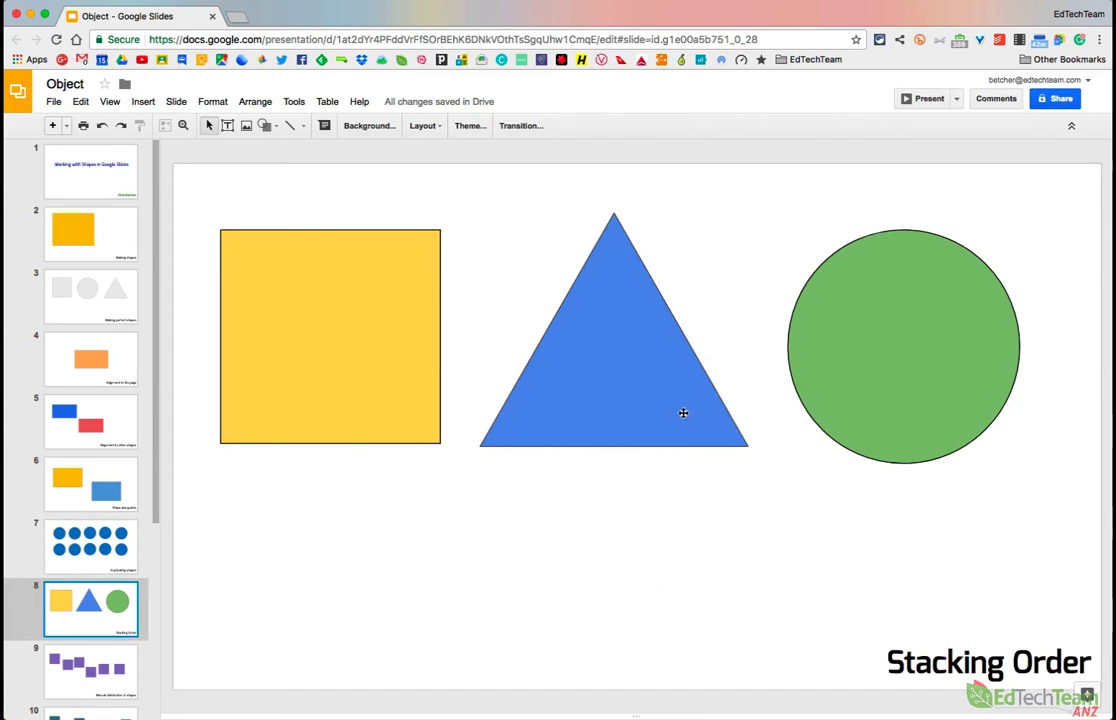
pyautogui.moveTo(678, 414); pyautogui.dragTo(448, 483)
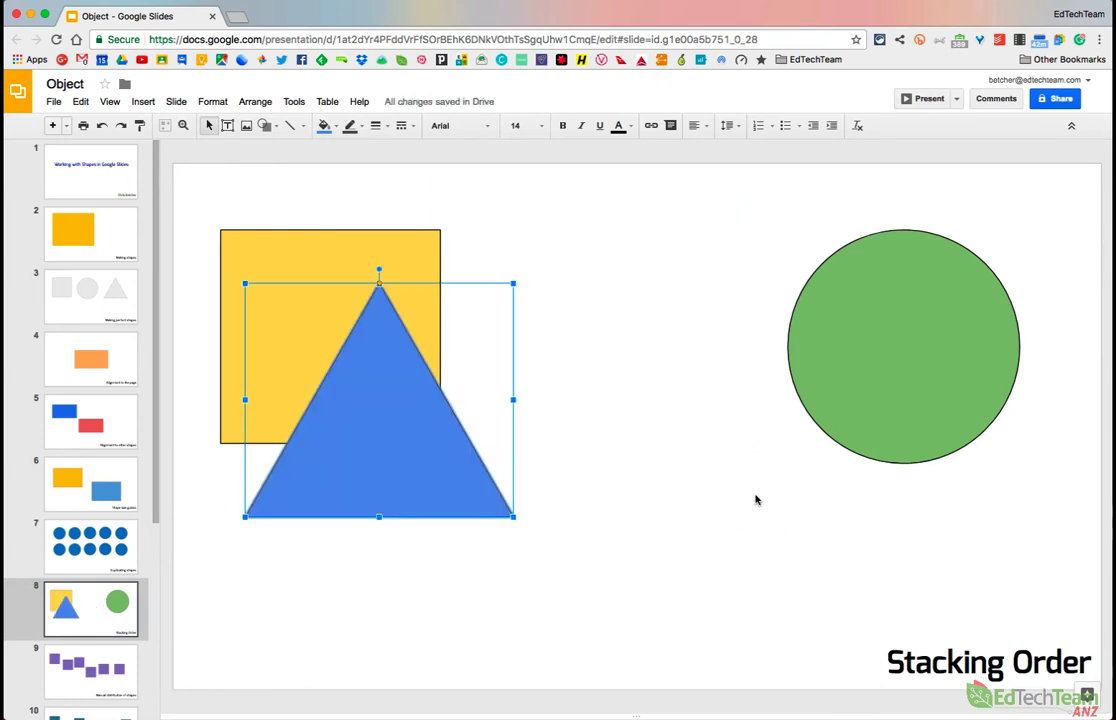
pyautogui.click(757, 498)
pyautogui.moveTo(1003, 336); pyautogui.dragTo(506, 356)
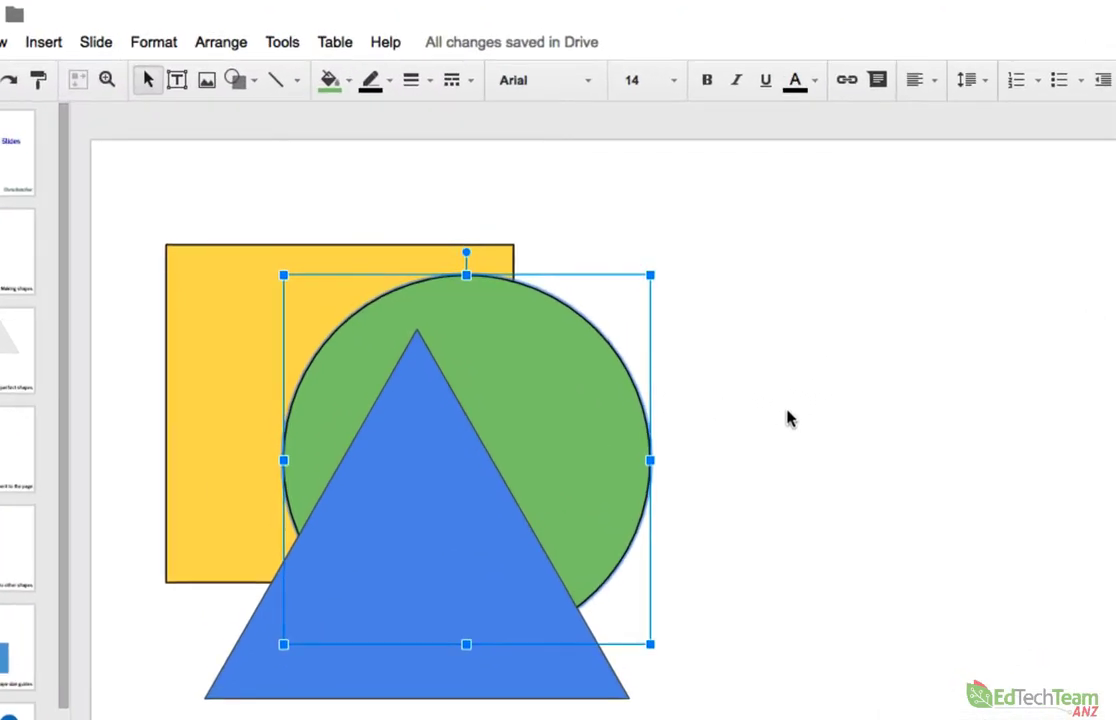
pyautogui.click(239, 42)
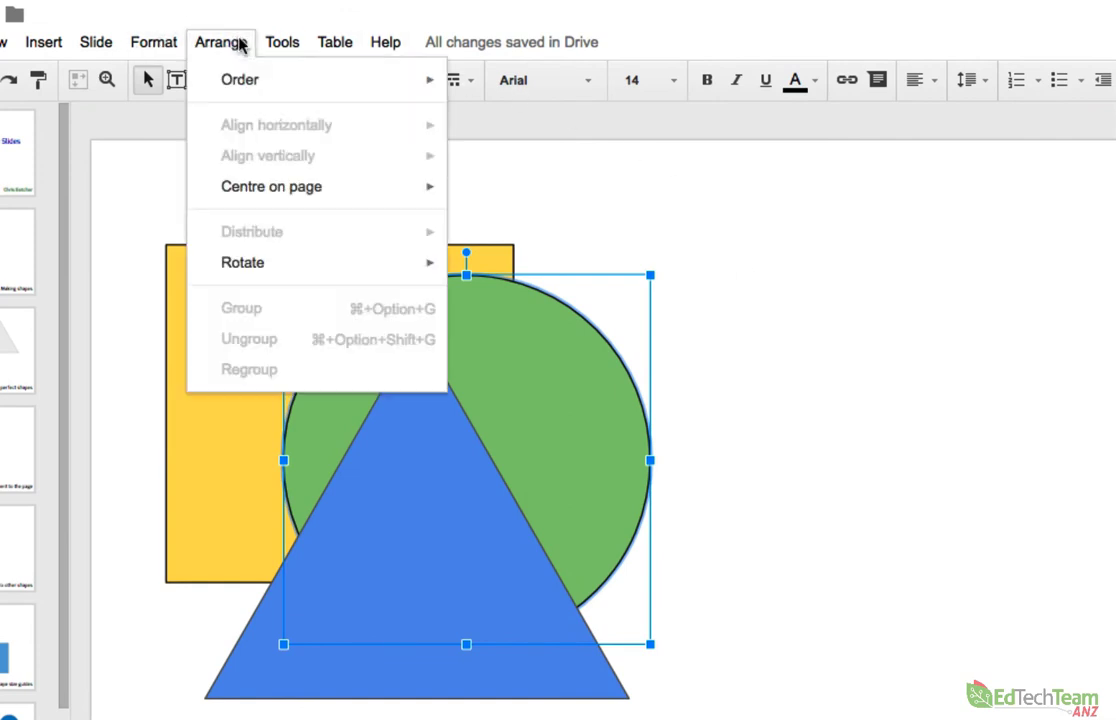
pyautogui.moveTo(233, 92)
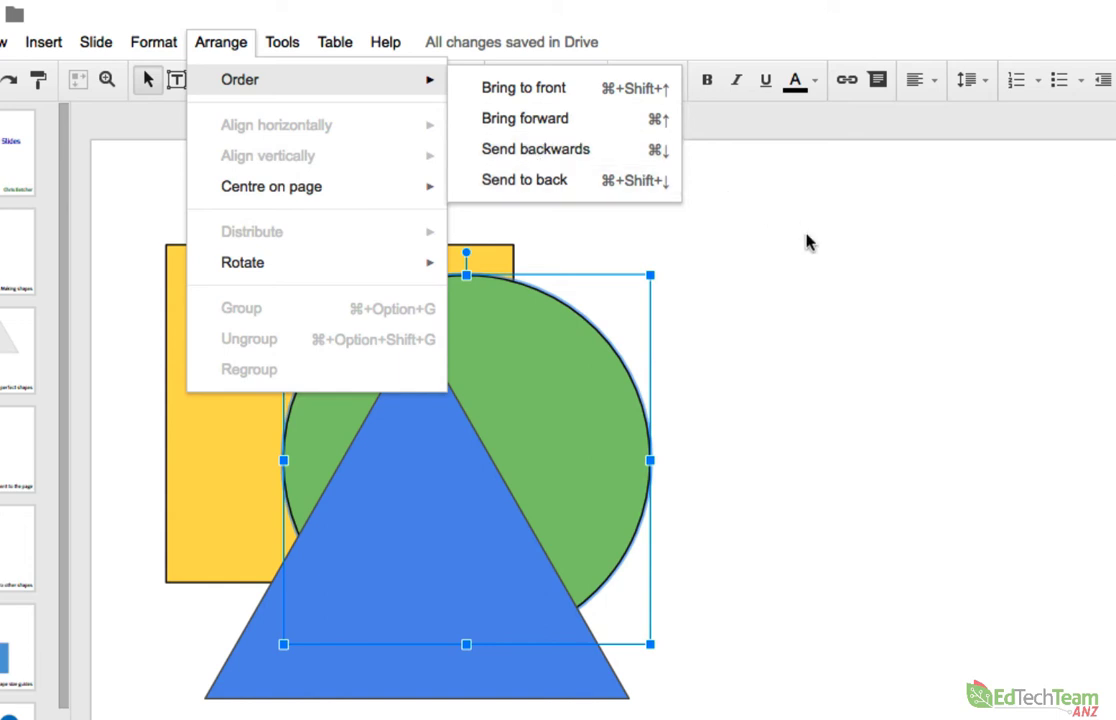
pyautogui.click(822, 331)
# - Send the blue triangle backwards one level so it sits behind the green circle
pyautogui.click(430, 578)
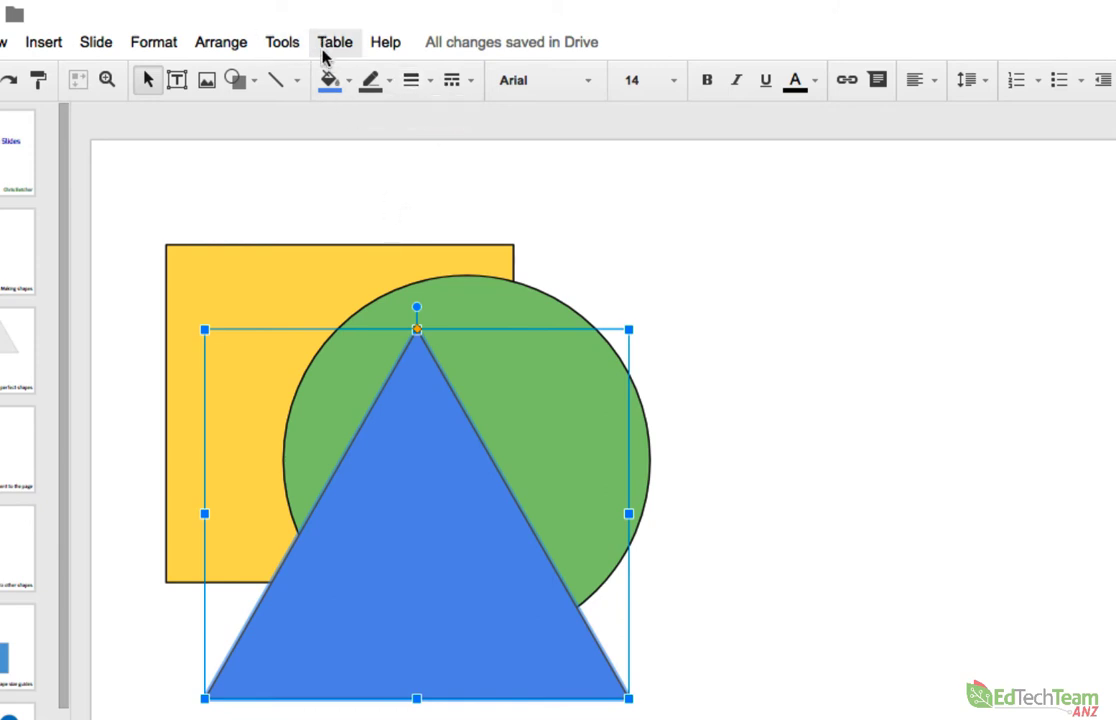
pyautogui.click(220, 45)
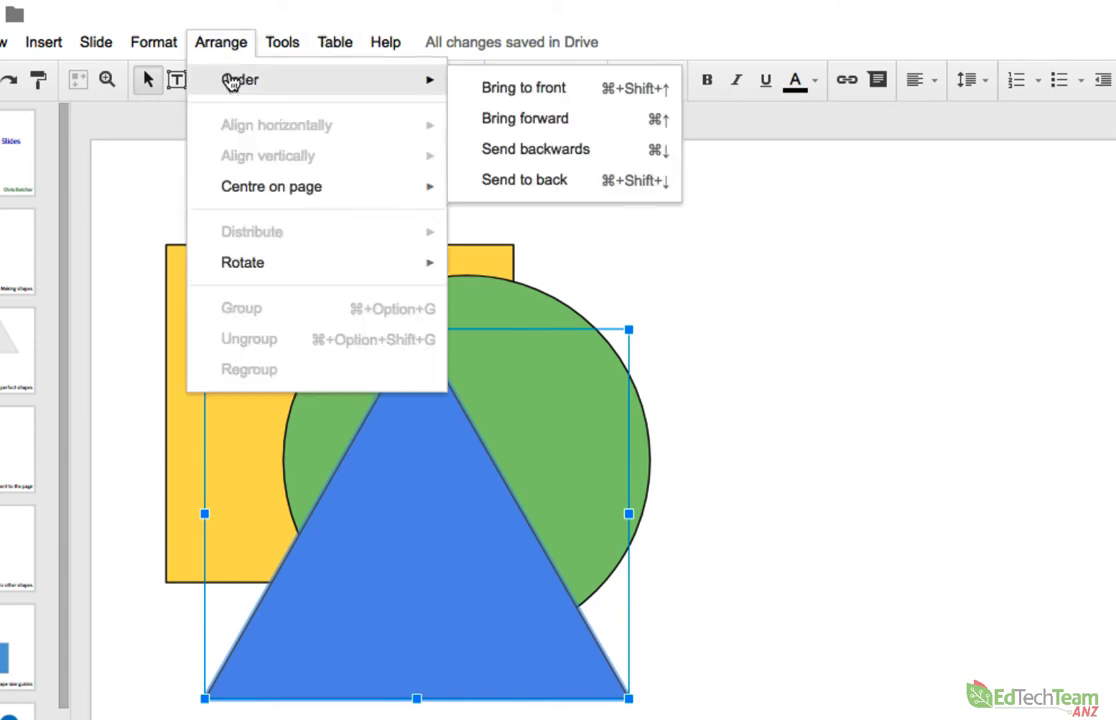
pyautogui.click(540, 156)
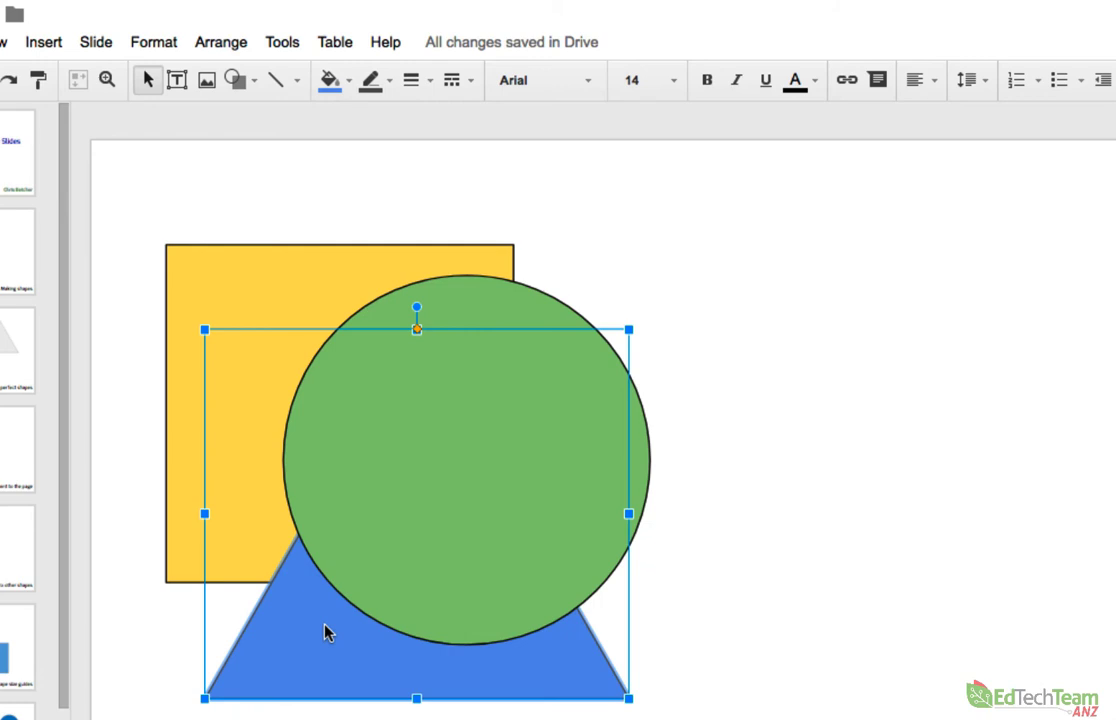
# - Shift the blue triangle forward, back behind the yellow square, and forward again to the front of the stack
pyautogui.press('super+Up')
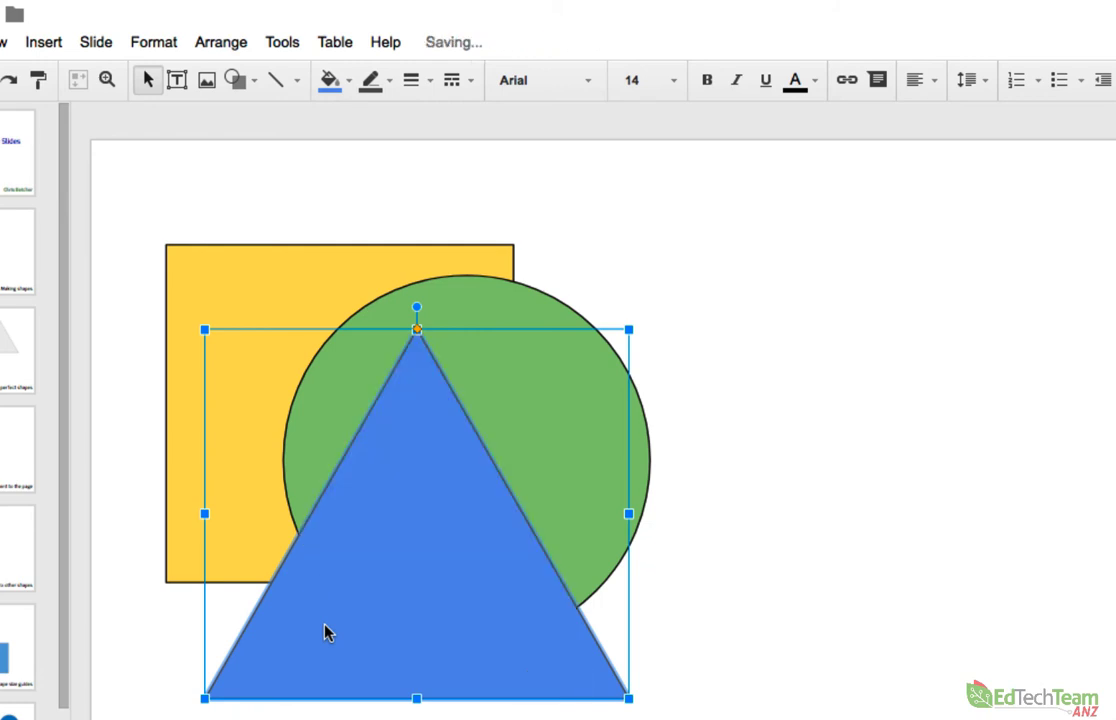
pyautogui.press('super+Down')
pyautogui.press('super+Down')
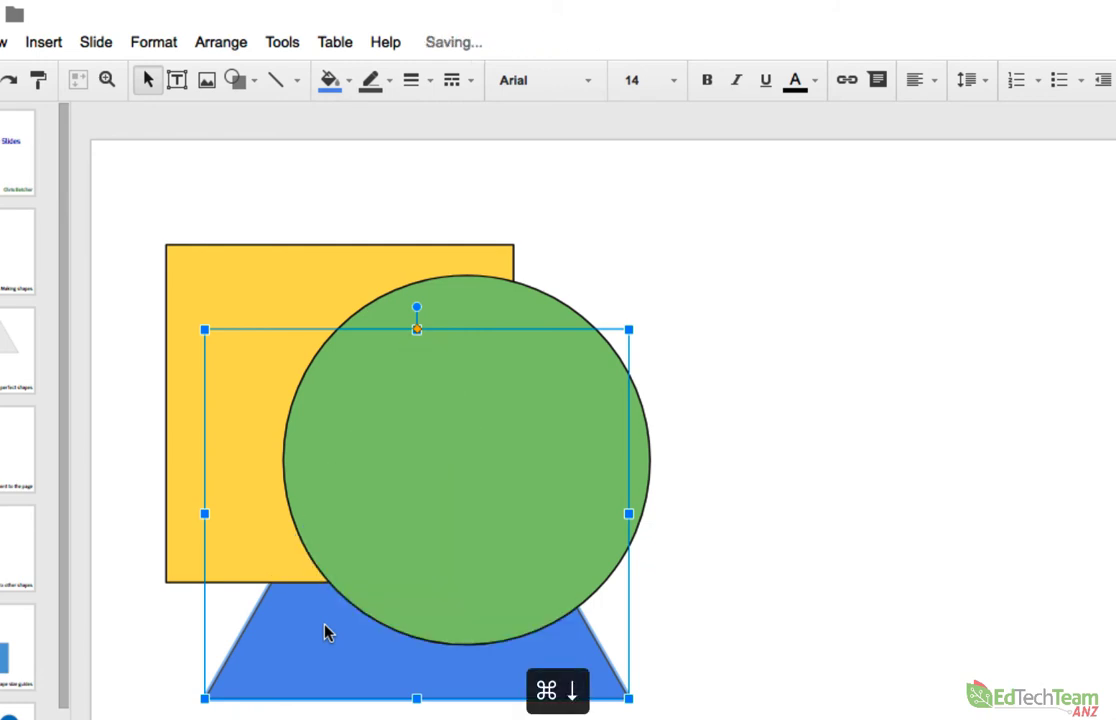
pyautogui.press('super+Up')
pyautogui.press('super+Up')
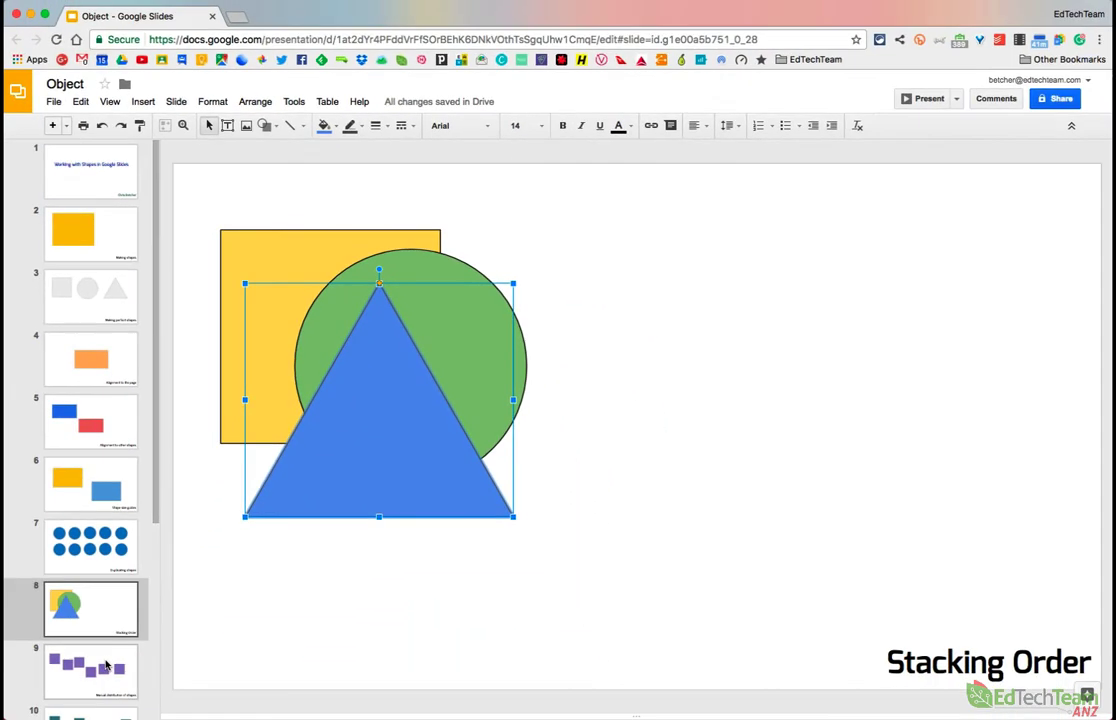
# - On the "Manual distribution of shapes" slide, line the second, third and fourth purple squares up with the first at equal gaps
pyautogui.click(107, 665)
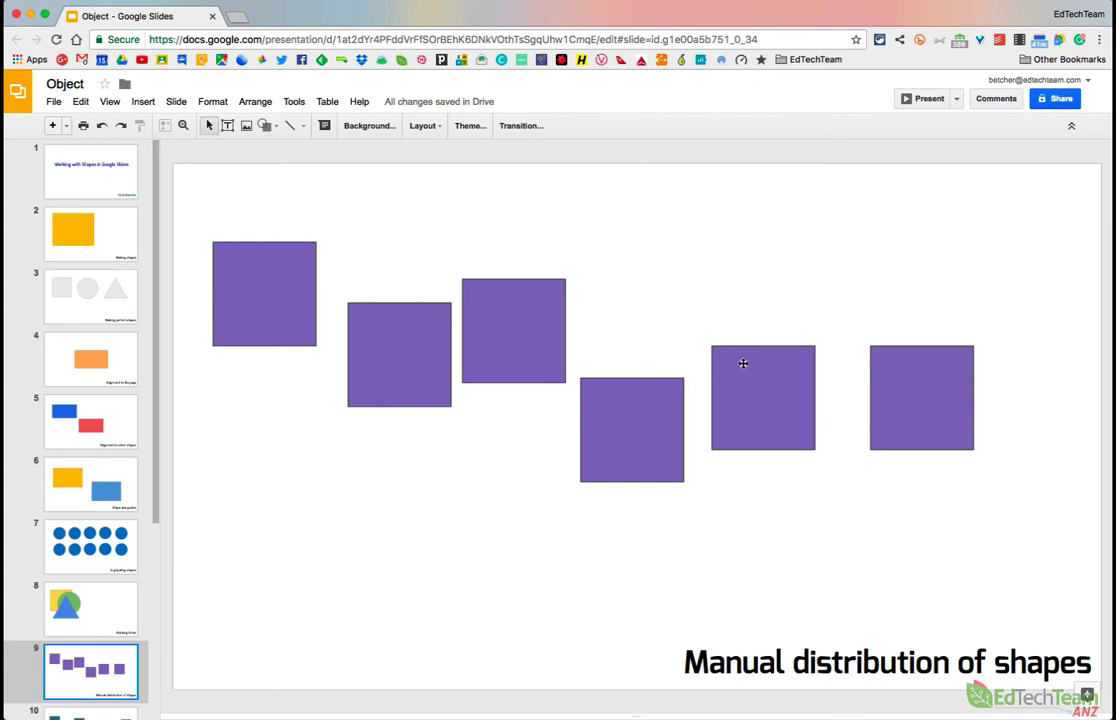
pyautogui.moveTo(423, 371); pyautogui.dragTo(419, 309)
pyautogui.moveTo(508, 349); pyautogui.dragTo(521, 315)
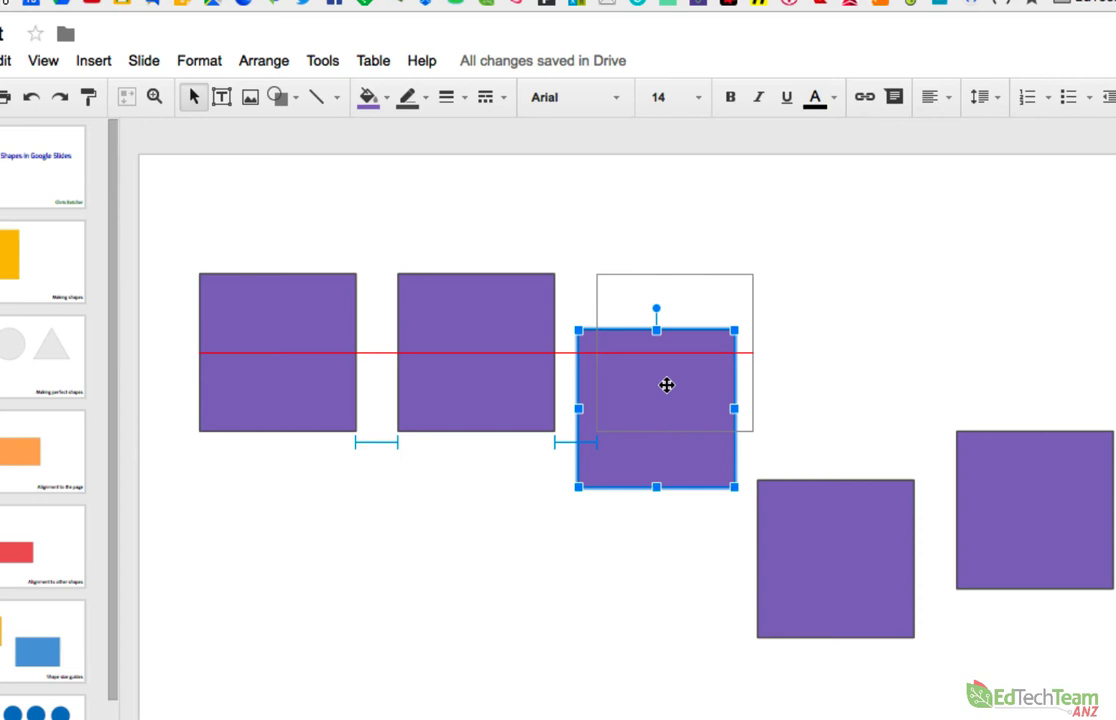
pyautogui.moveTo(667, 385); pyautogui.dragTo(667, 385)
pyautogui.moveTo(612, 418); pyautogui.dragTo(603, 268)
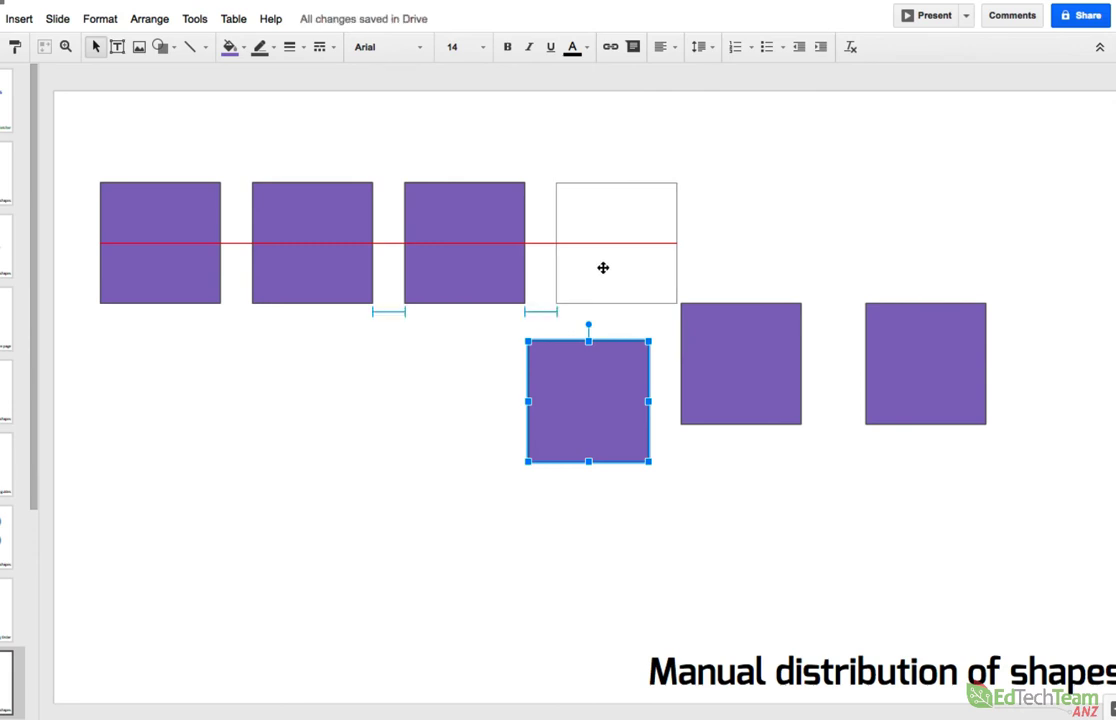
# - Move the fifth and sixth purple squares into the row, level with the others and equally spaced
pyautogui.moveTo(737, 394); pyautogui.dragTo(759, 474)
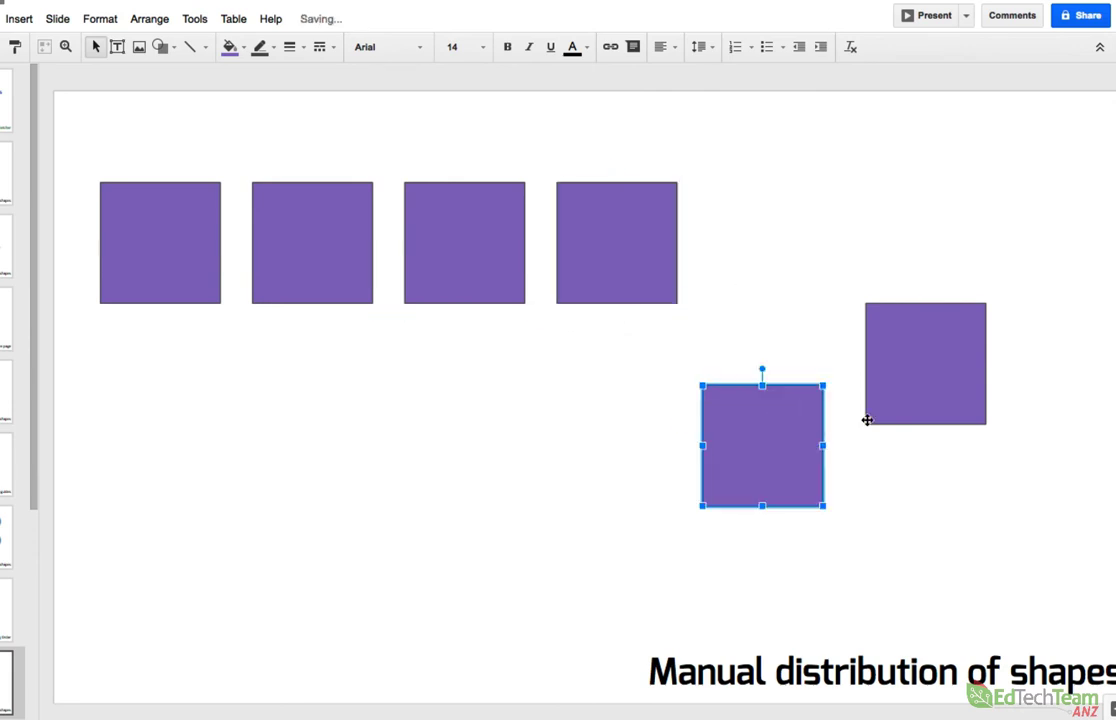
pyautogui.moveTo(899, 357); pyautogui.dragTo(924, 478)
pyautogui.moveTo(609, 242); pyautogui.dragTo(613, 244)
pyautogui.moveTo(745, 453); pyautogui.dragTo(748, 273)
pyautogui.moveTo(947, 515); pyautogui.dragTo(919, 274)
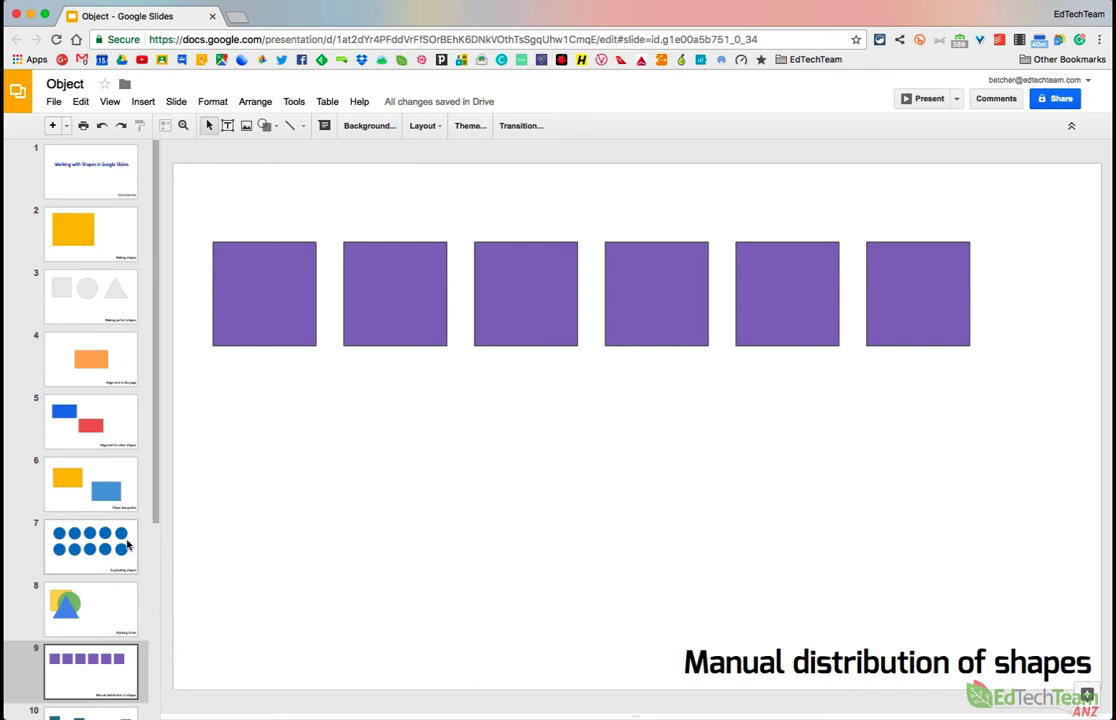
# - On the "Automatic distribution of shapes" slide, align all six teal squares vertically to the top
pyautogui.scroll(-5, 90, 520)
pyautogui.click(97, 467)
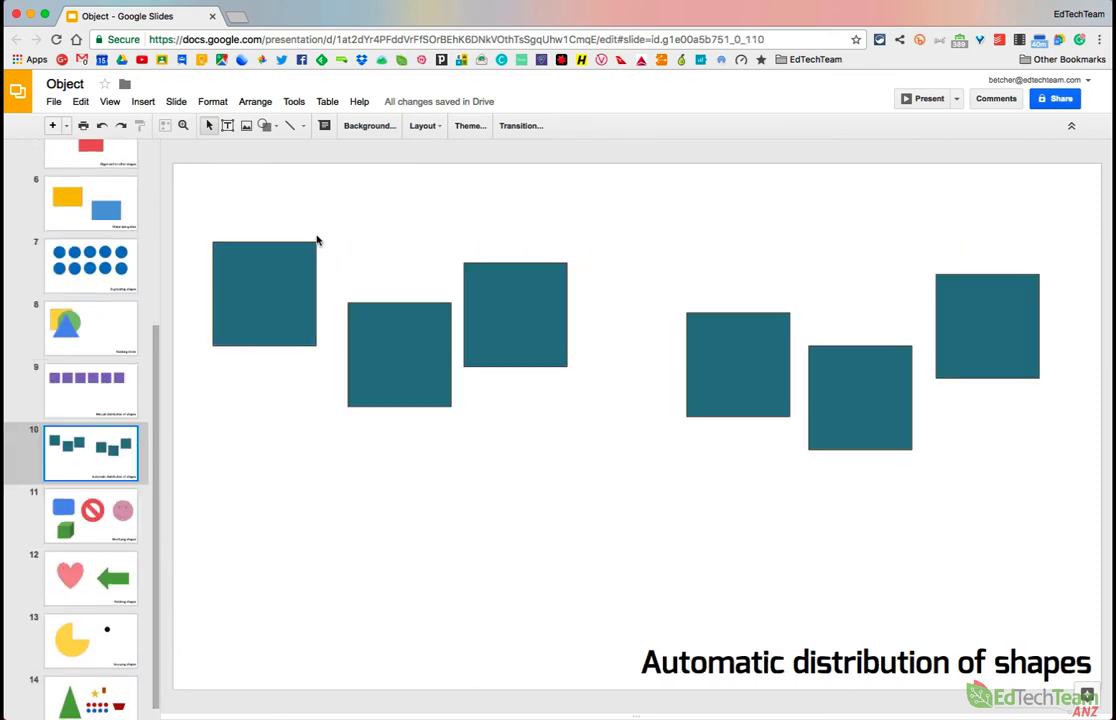
pyautogui.moveTo(197, 212); pyautogui.dragTo(1051, 492)
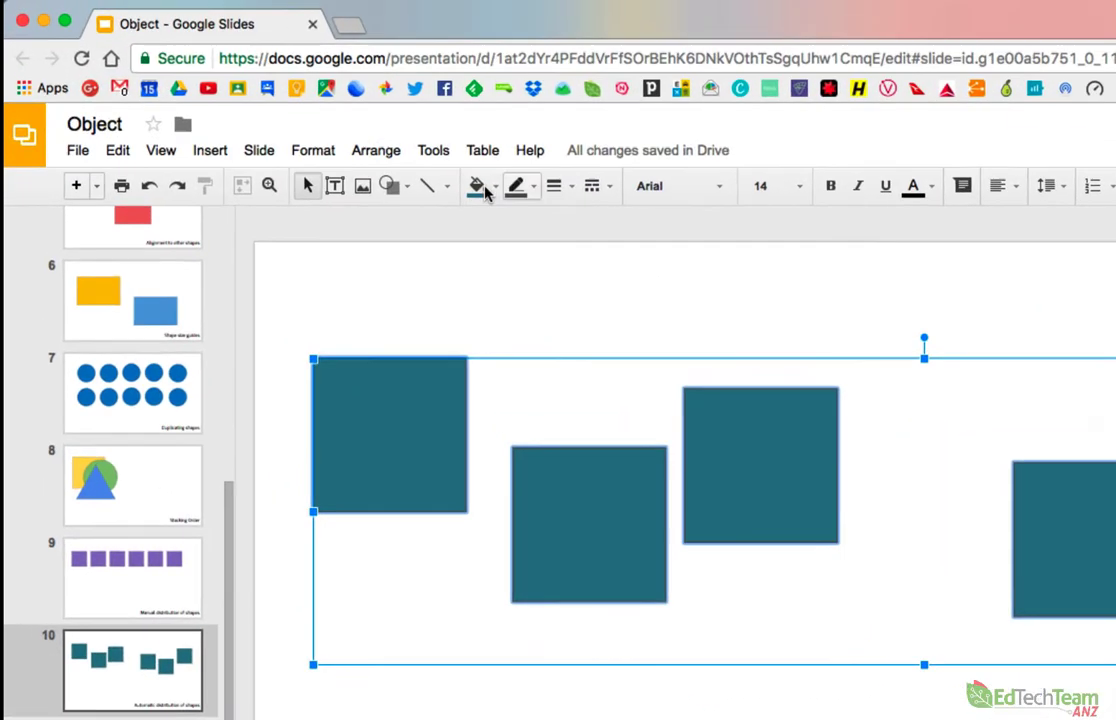
pyautogui.click(252, 101)
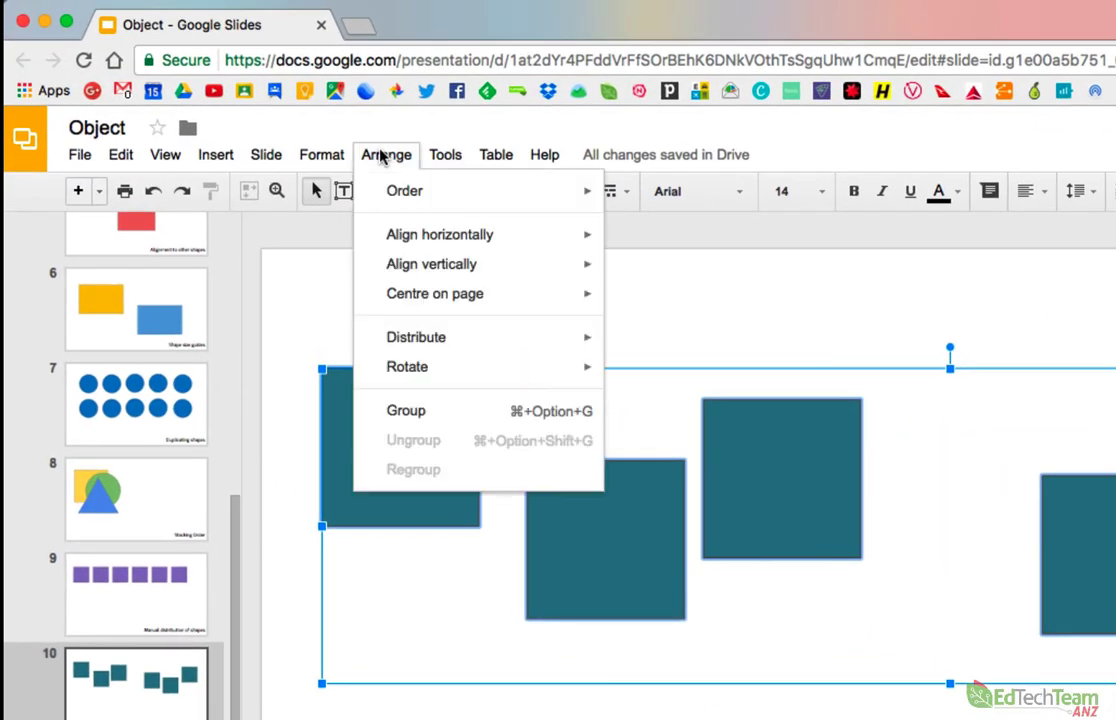
pyautogui.moveTo(409, 250)
pyautogui.moveTo(403, 272)
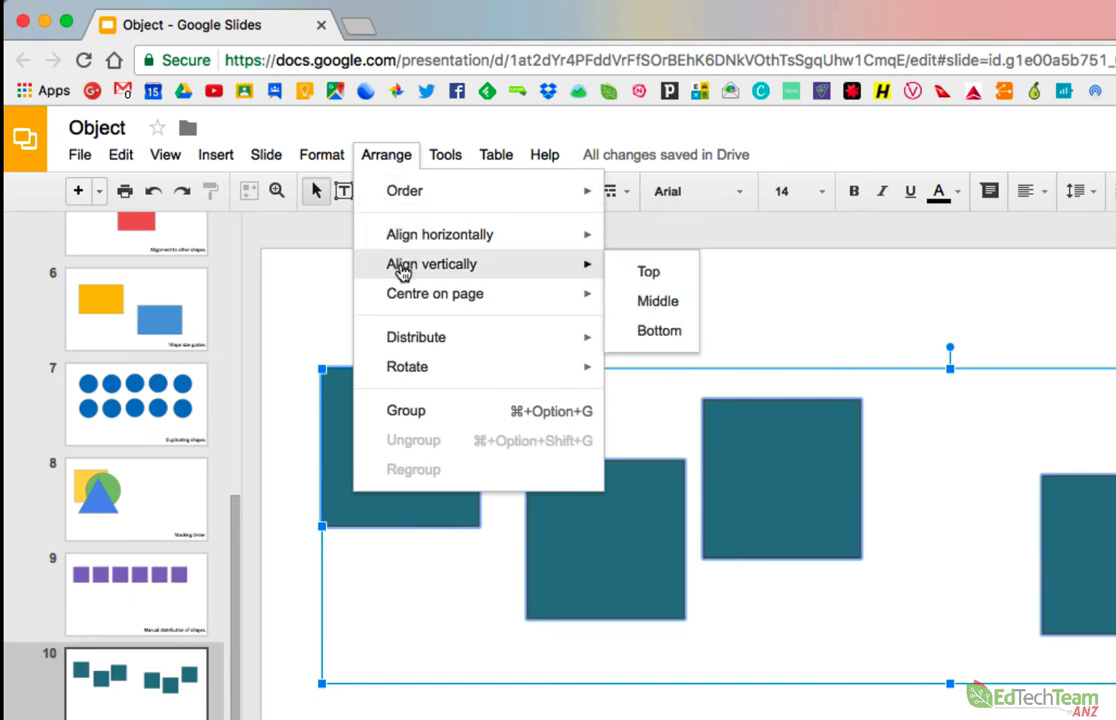
pyautogui.click(648, 274)
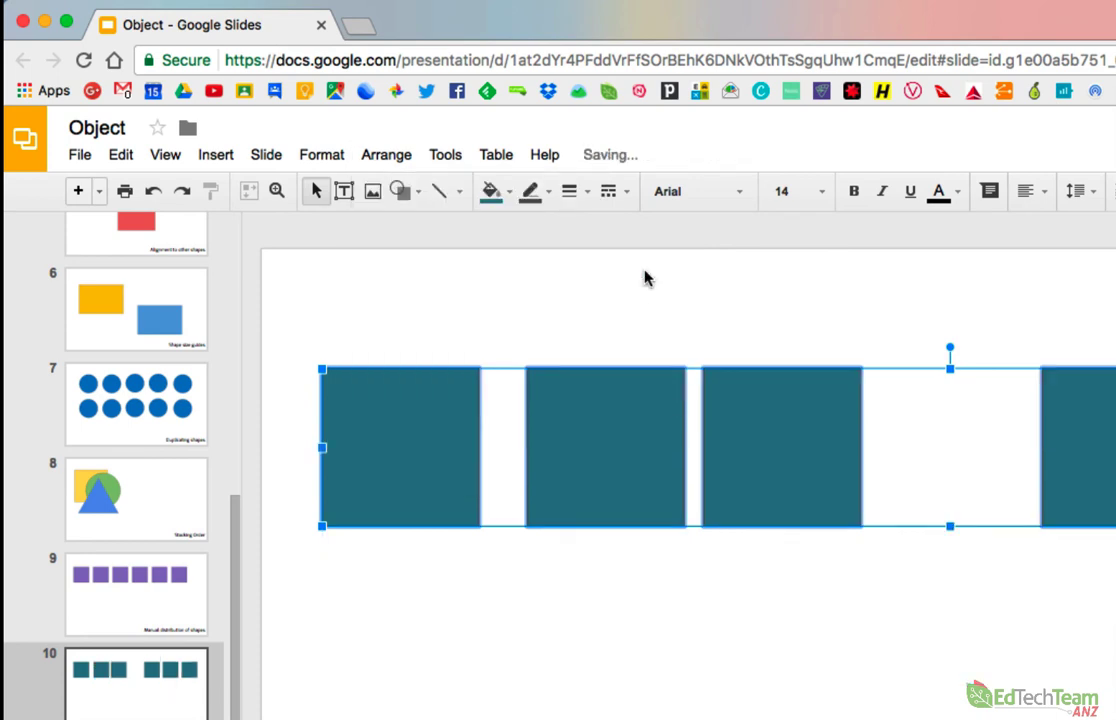
# - Distribute the six selected teal squares horizontally
pyautogui.click(401, 157)
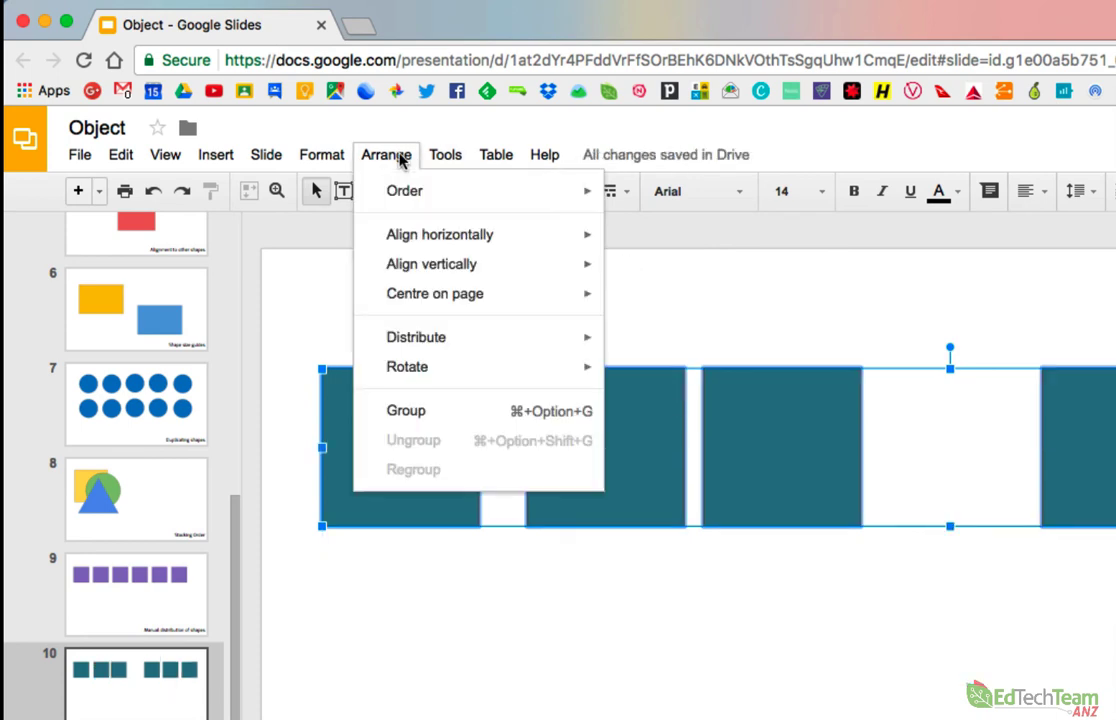
pyautogui.moveTo(408, 340)
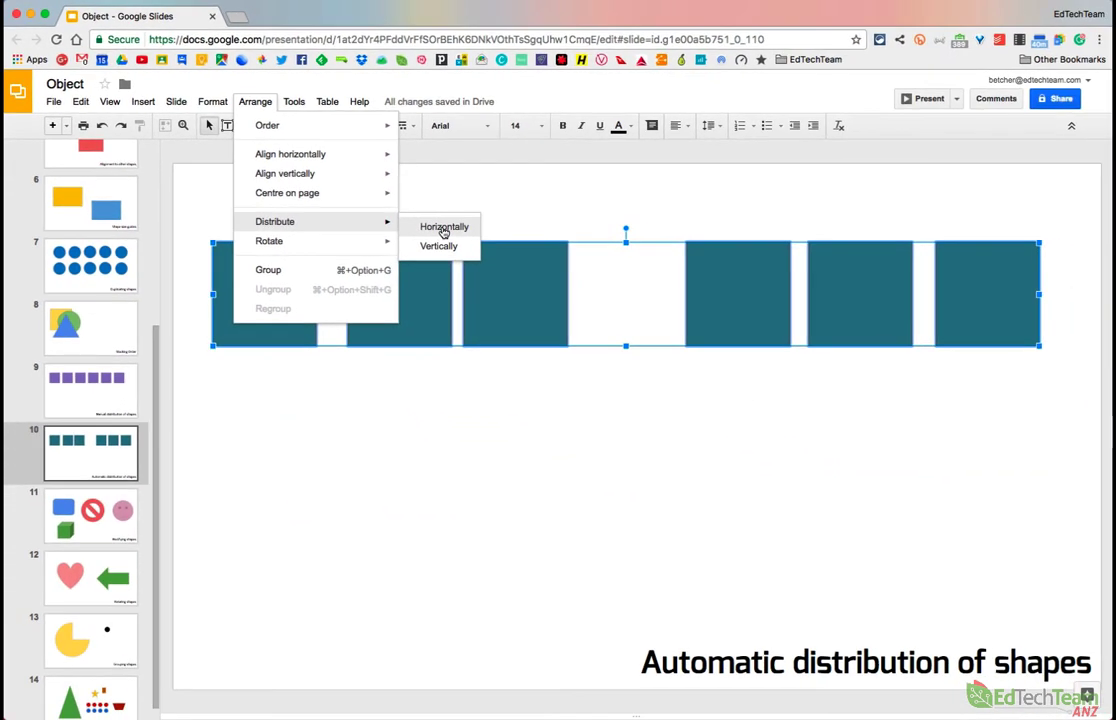
pyautogui.click(671, 346)
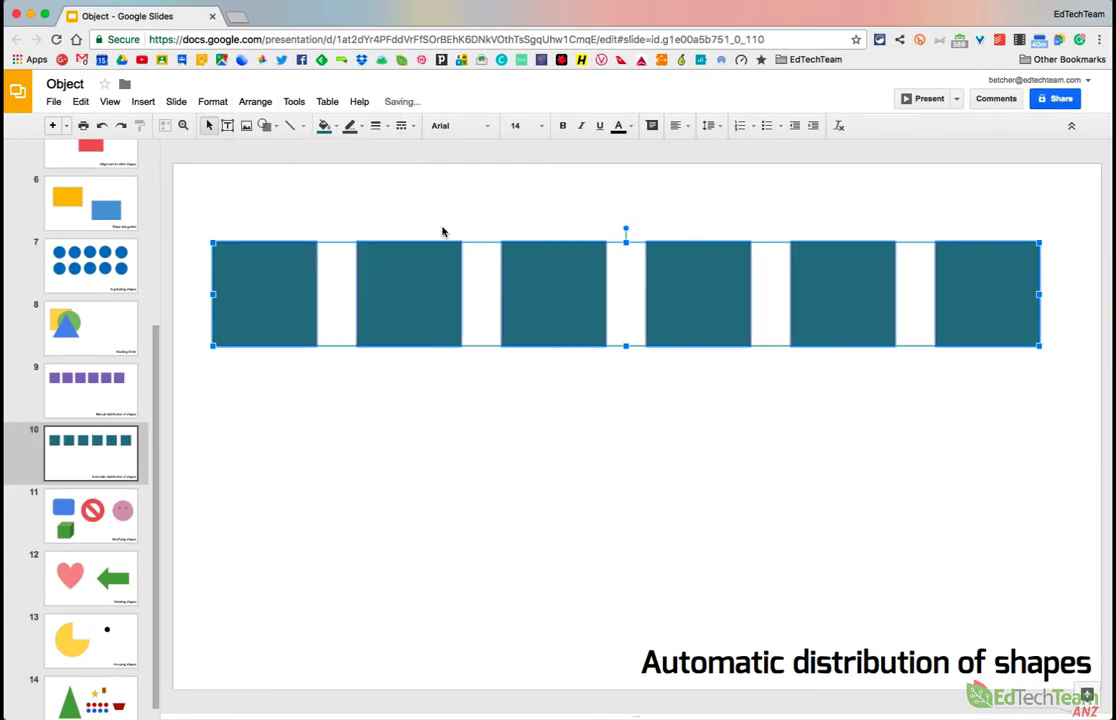
# - Open the "Modifying shapes" slide and look through the available shape types
pyautogui.click(630, 454)
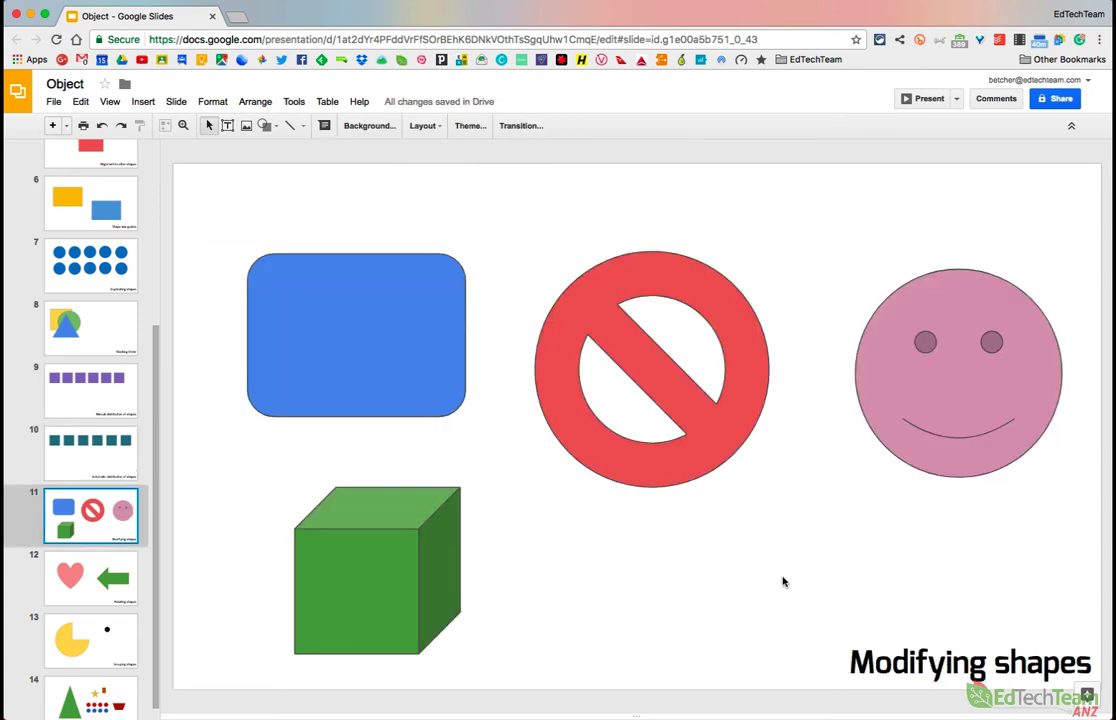
pyautogui.click(265, 126)
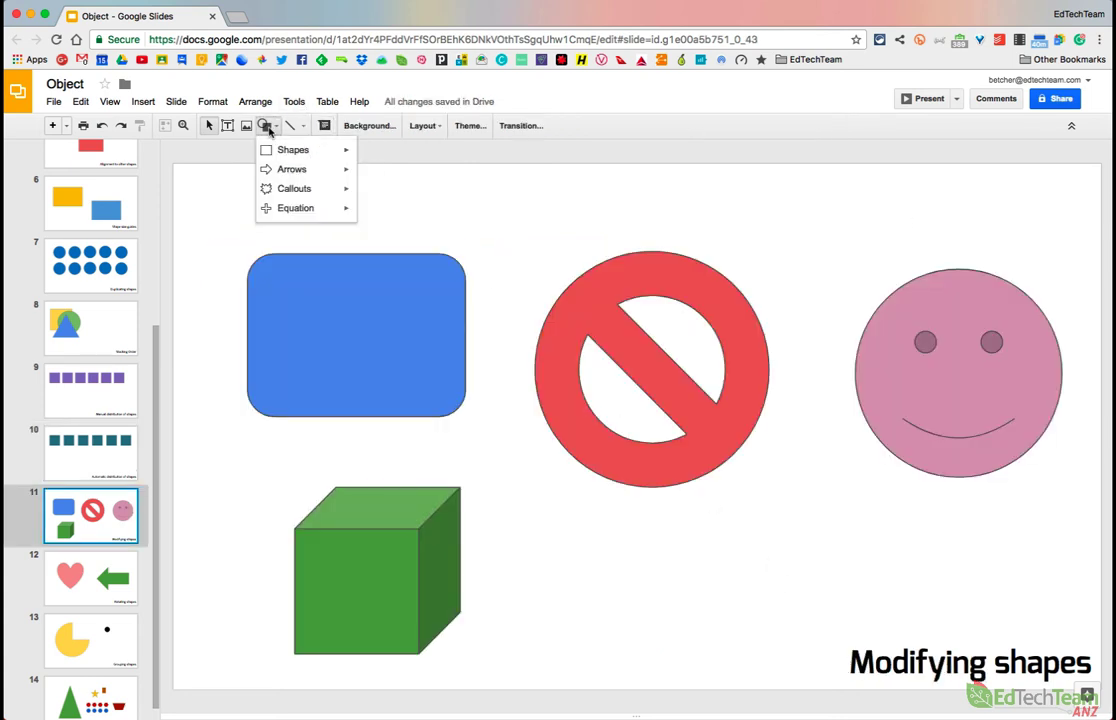
pyautogui.moveTo(320, 150)
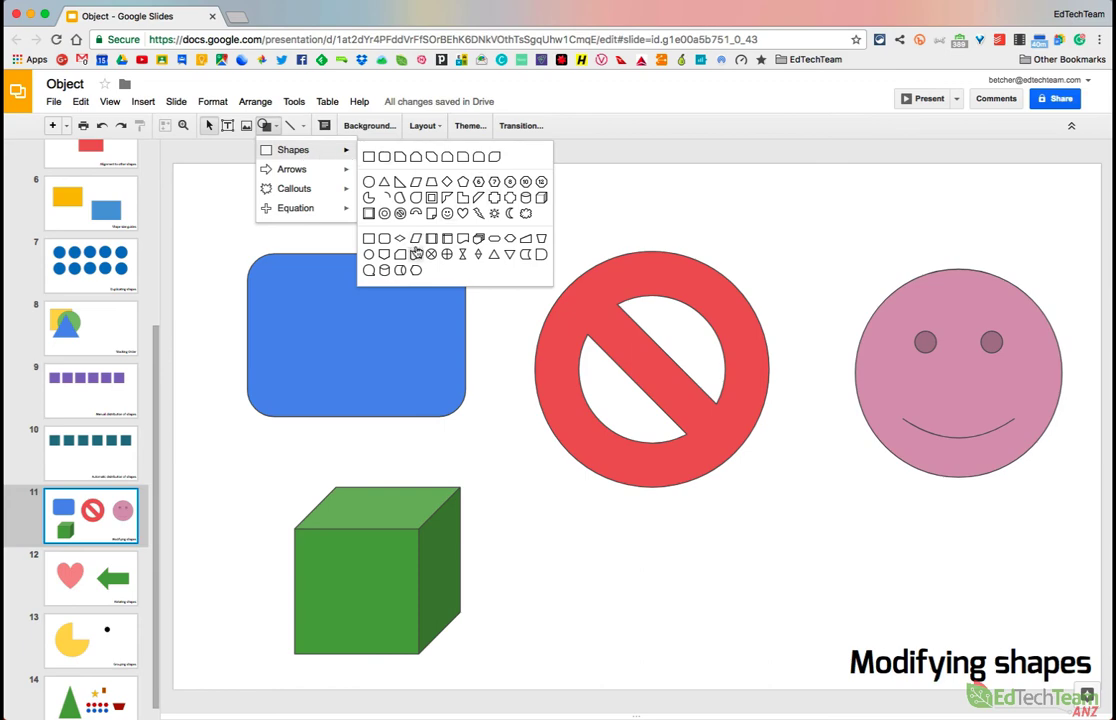
pyautogui.click(653, 199)
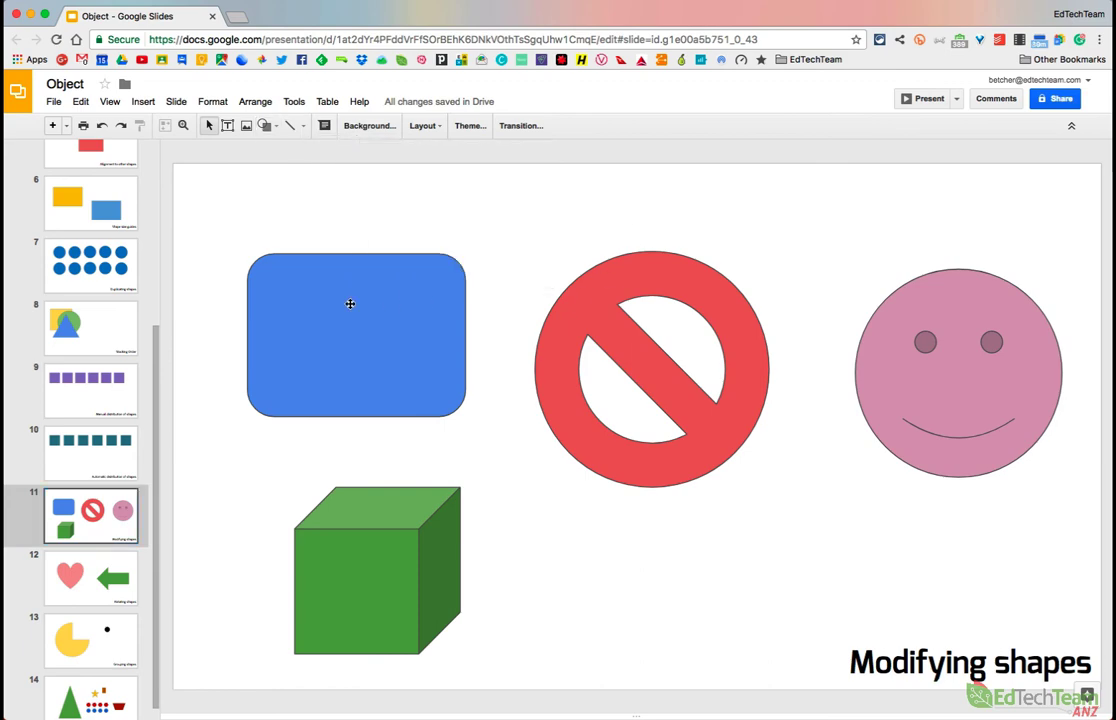
# - Reshape the figures: tighten the blue rectangle's corners, thin the red no symbol, turn the smile into a frown and deepen the green cube
pyautogui.click(291, 284)
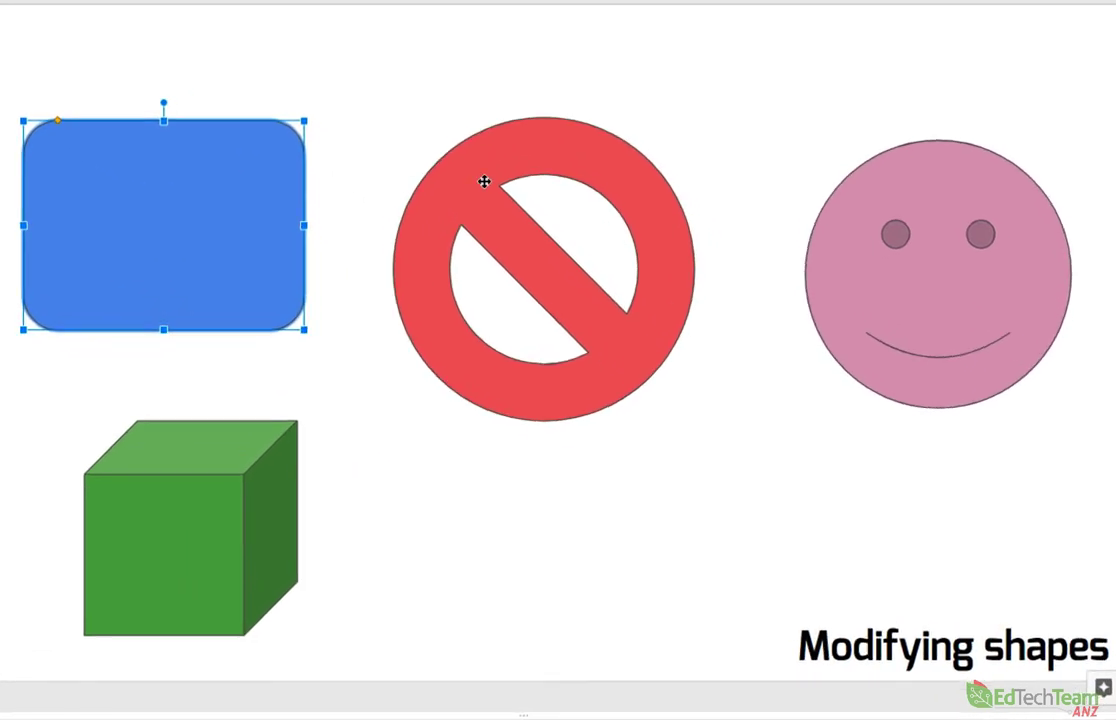
pyautogui.click(601, 304)
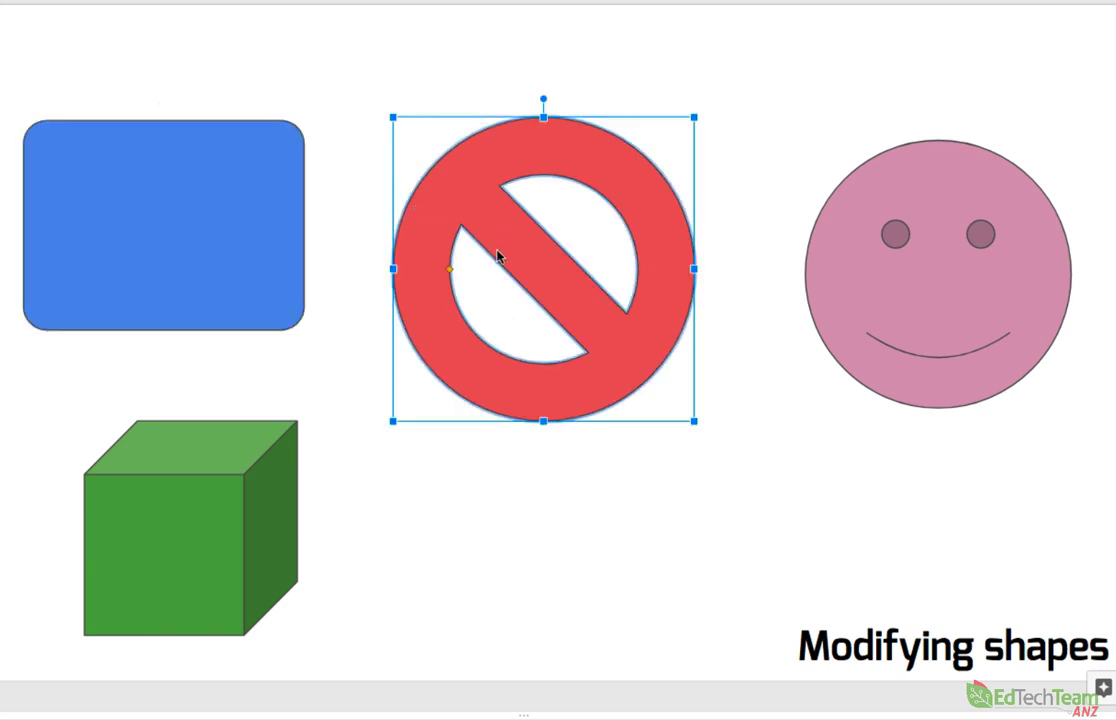
pyautogui.moveTo(450, 268); pyautogui.dragTo(421, 260)
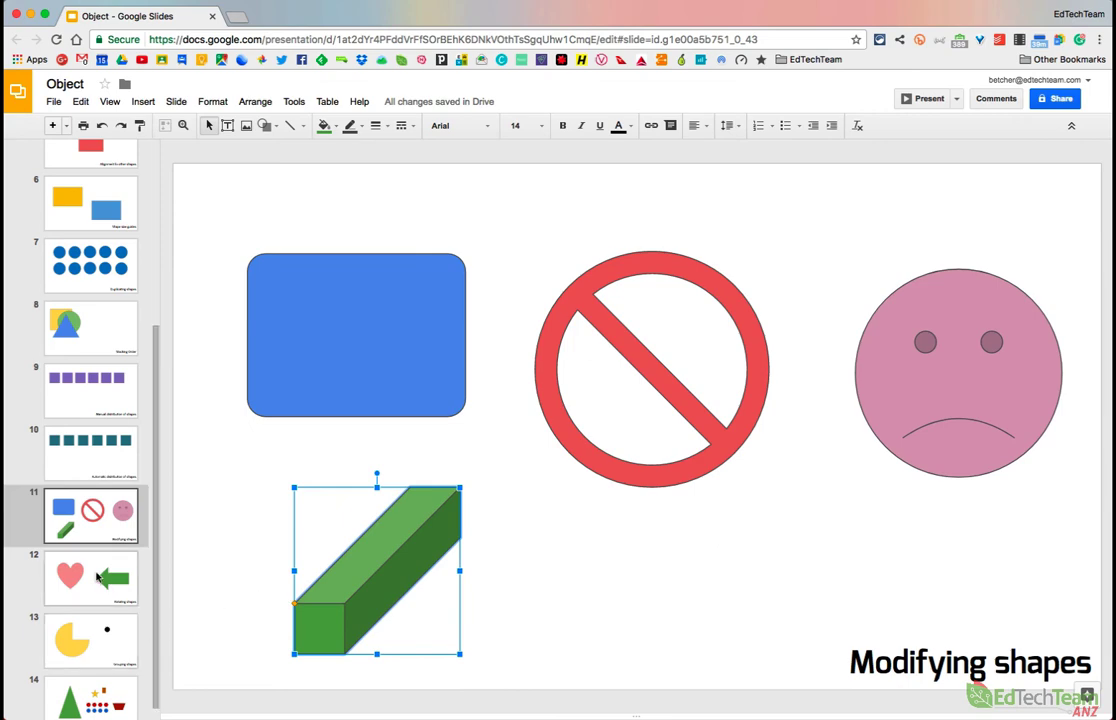
# - On the "Rotating shapes" slide, rotate the pink heart slightly counterclockwise and the green arrow slightly clockwise
pyautogui.click(95, 577)
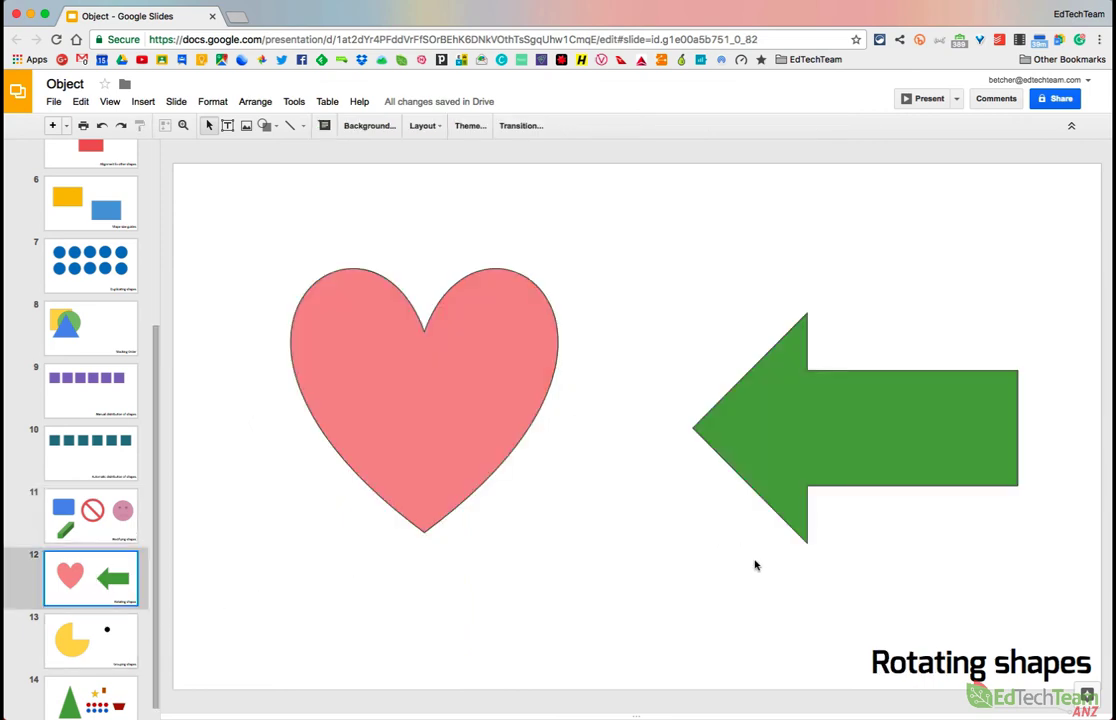
pyautogui.click(440, 388)
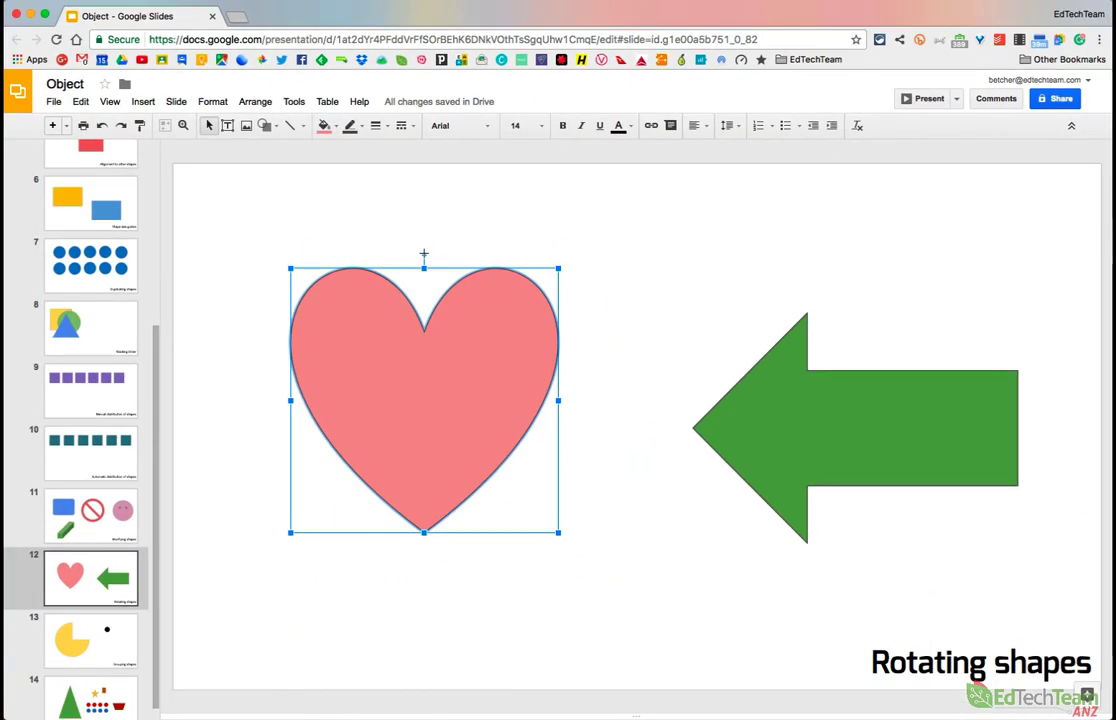
pyautogui.moveTo(424, 255); pyautogui.dragTo(360, 254)
pyautogui.click(767, 409)
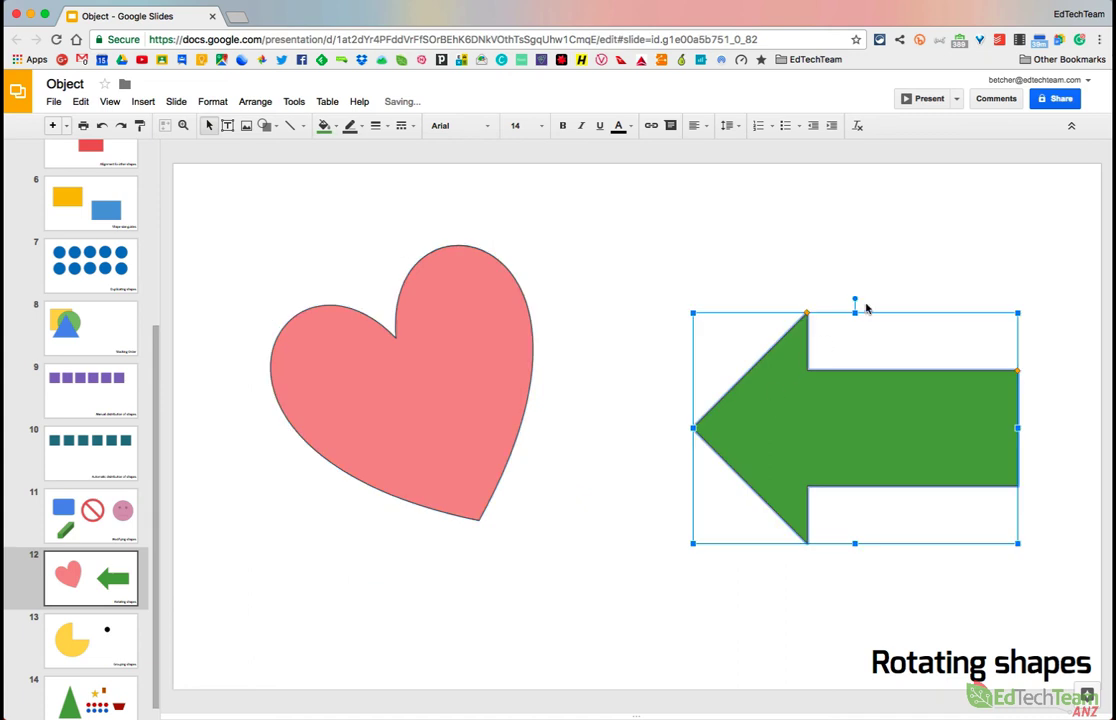
pyautogui.moveTo(853, 298); pyautogui.dragTo(903, 305)
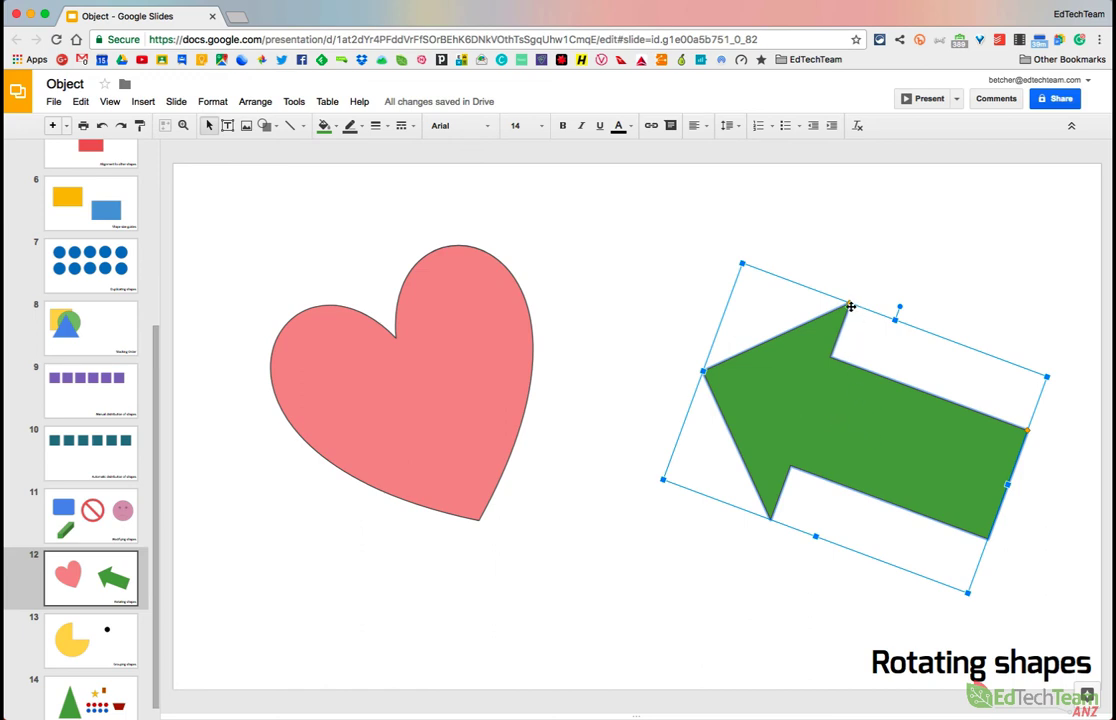
# - Reshape the rotated green arrow so it has a thinner shaft and a shorter arrowhead
pyautogui.moveTo(849, 305); pyautogui.dragTo(932, 370)
pyautogui.moveTo(1016, 454); pyautogui.dragTo(1041, 472)
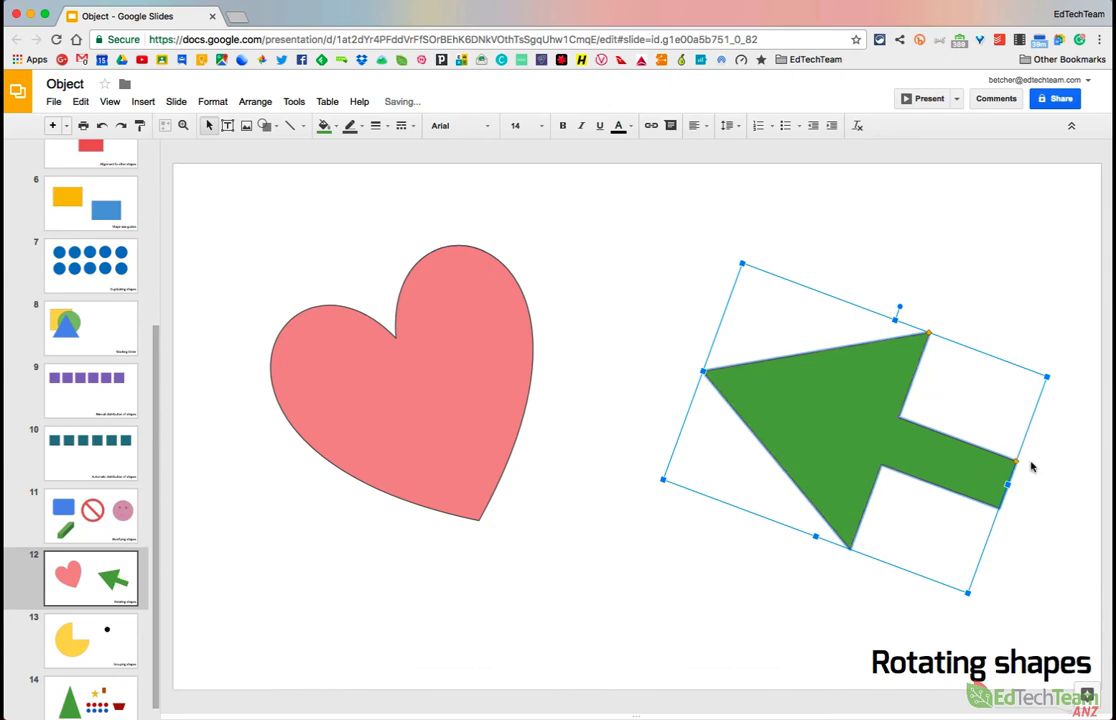
pyautogui.moveTo(927, 332); pyautogui.dragTo(829, 300)
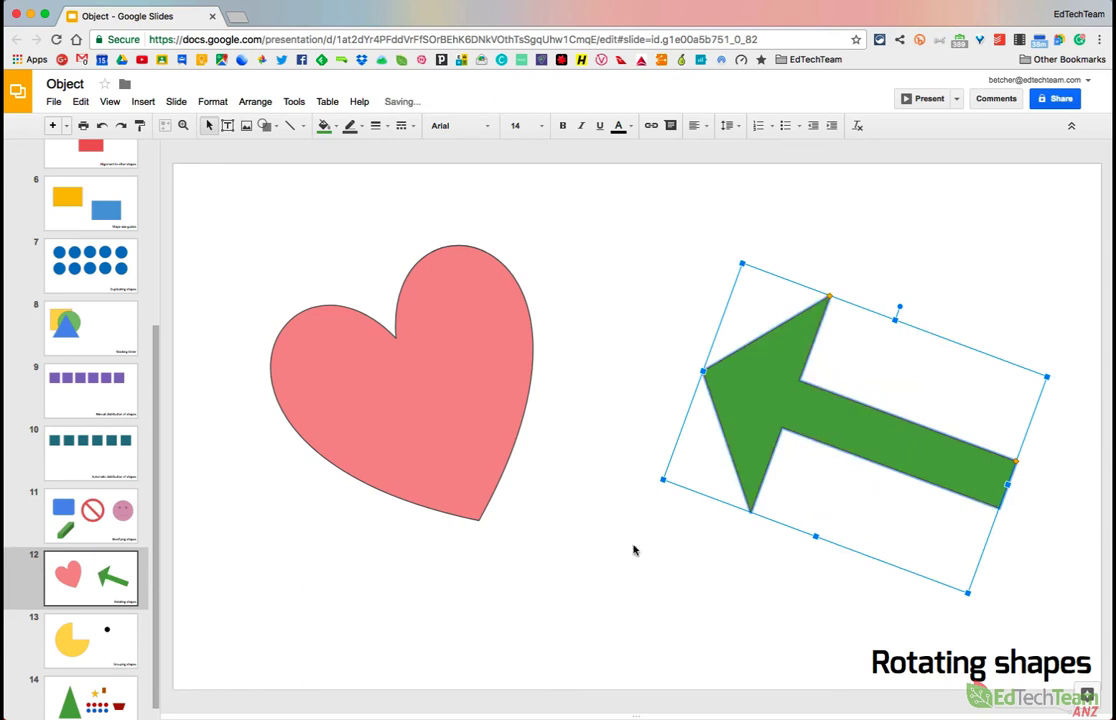
# - On the "Grouping shapes" slide, rotate the yellow pie shape clockwise so its open mouth faces right
pyautogui.click(81, 653)
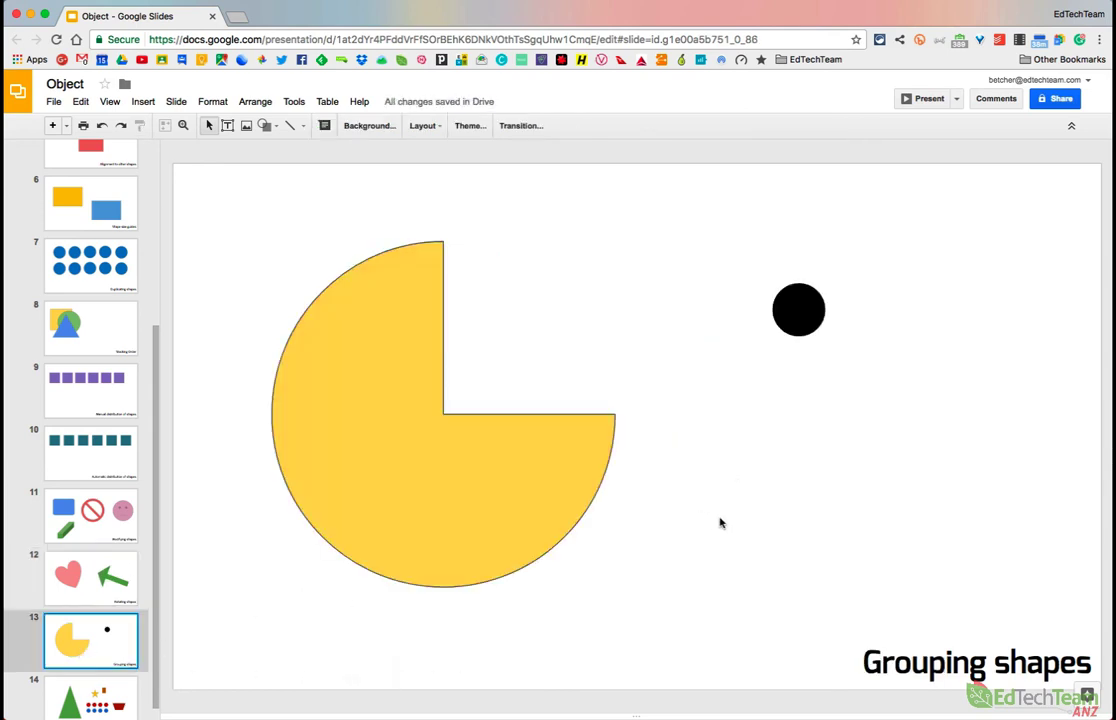
pyautogui.click(448, 463)
pyautogui.click(797, 335)
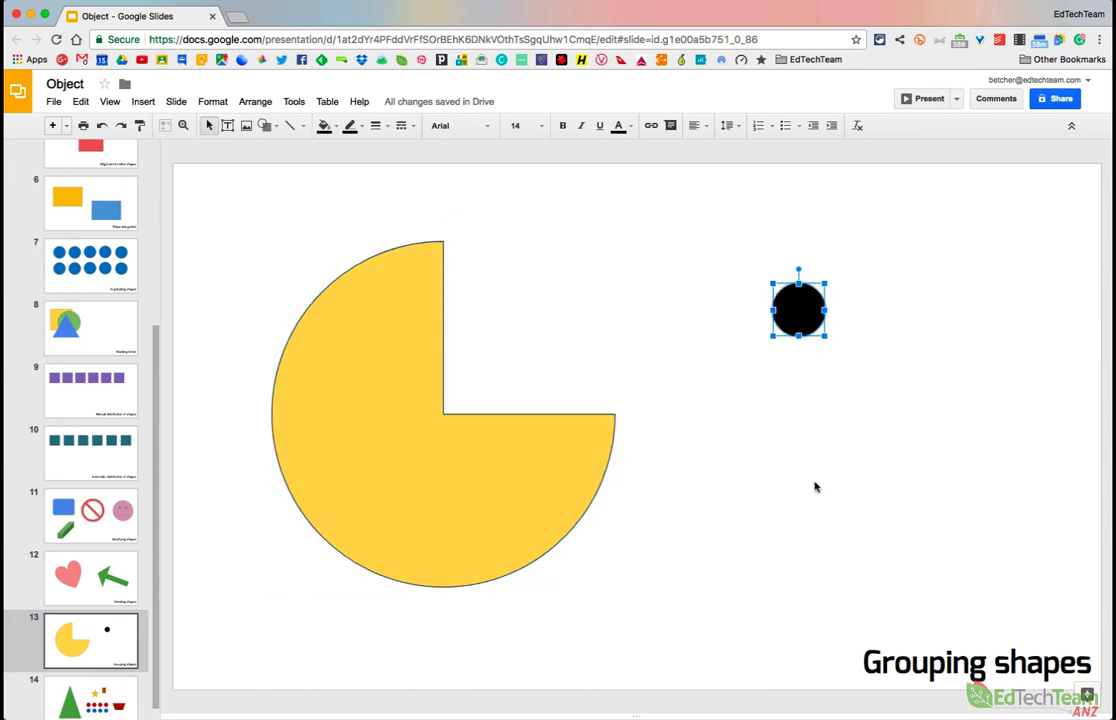
pyautogui.click(570, 465)
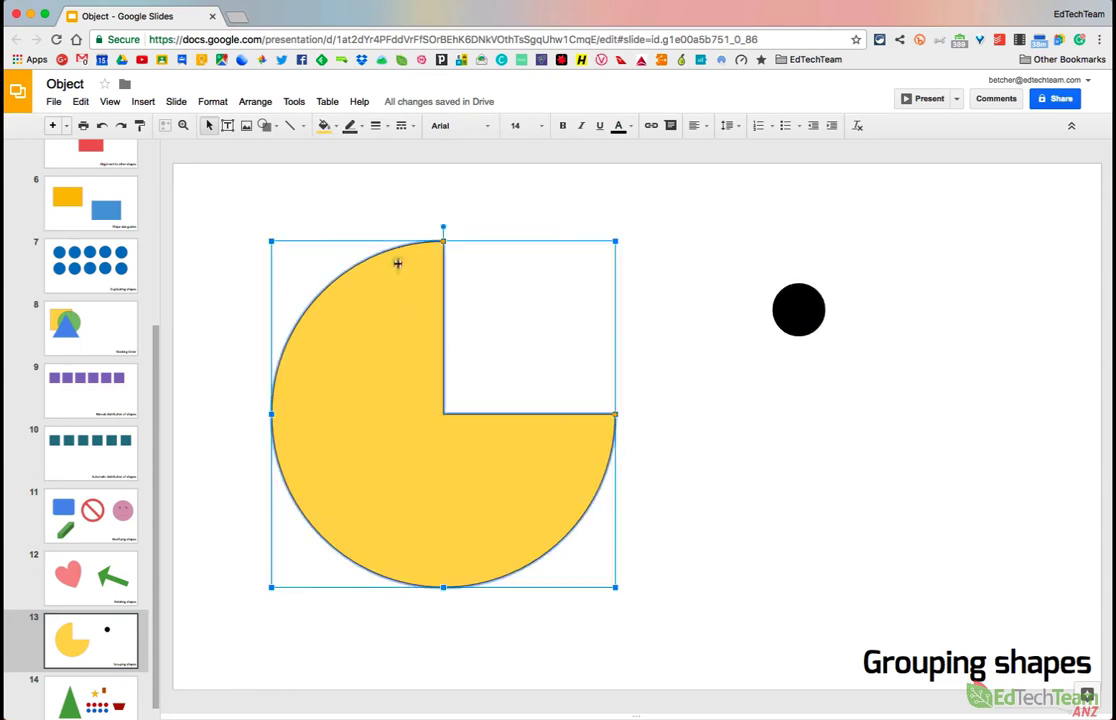
pyautogui.moveTo(443, 241); pyautogui.dragTo(577, 276)
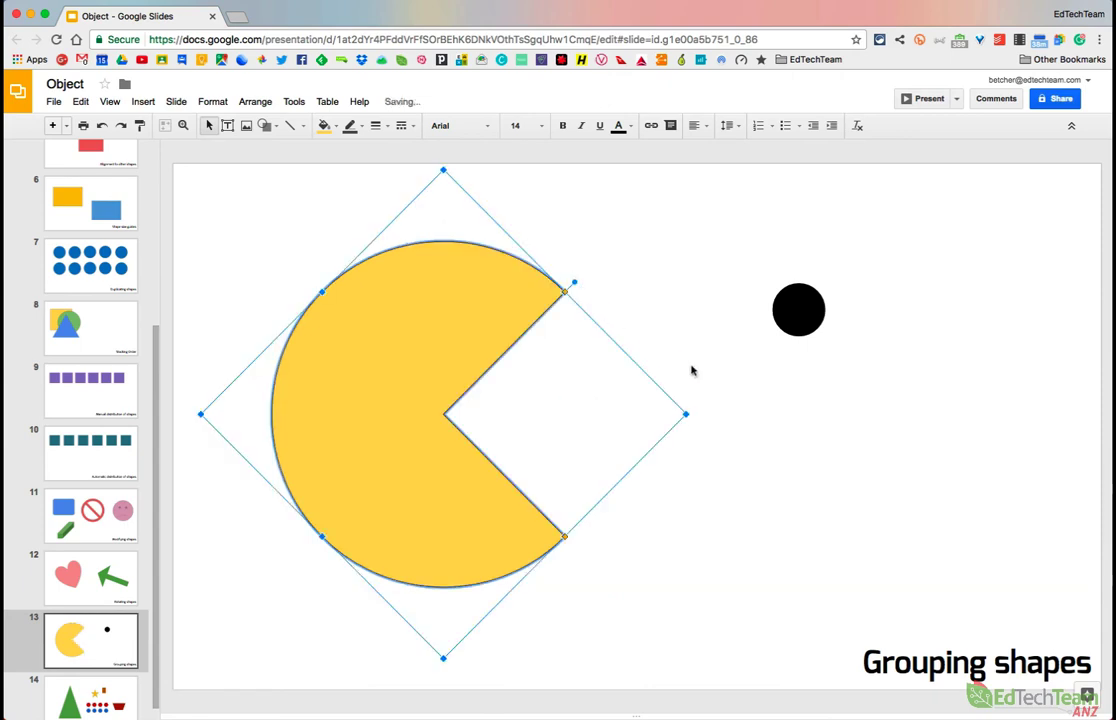
# - Move the black circle onto the upper part of the yellow pie shape as its eye
pyautogui.click(809, 311)
pyautogui.moveTo(463, 316); pyautogui.dragTo(462, 314)
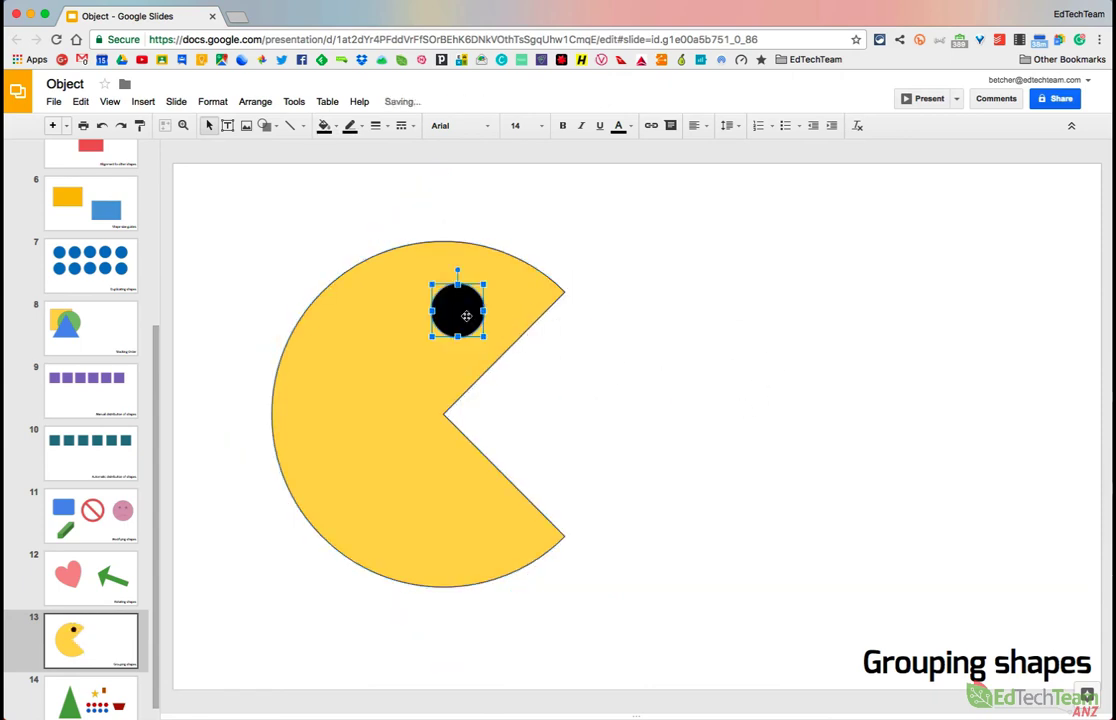
pyautogui.click(731, 424)
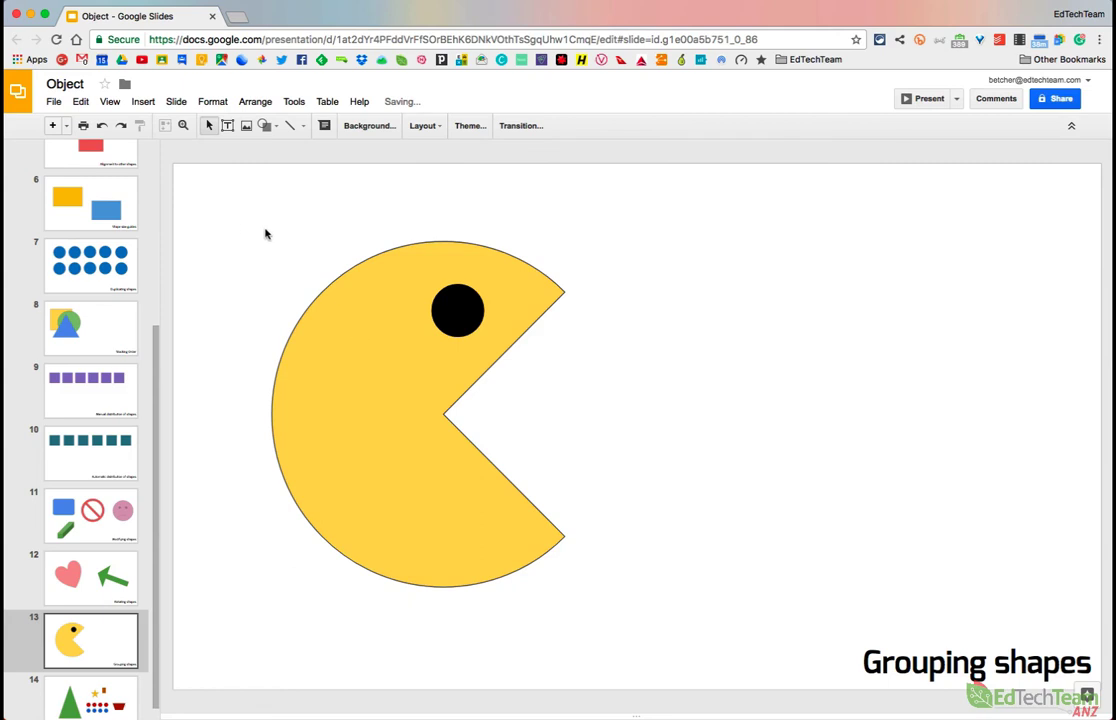
# - Group the yellow pie shape with its black eye and move the group toward the middle of the slide
pyautogui.moveTo(256, 224); pyautogui.dragTo(700, 597)
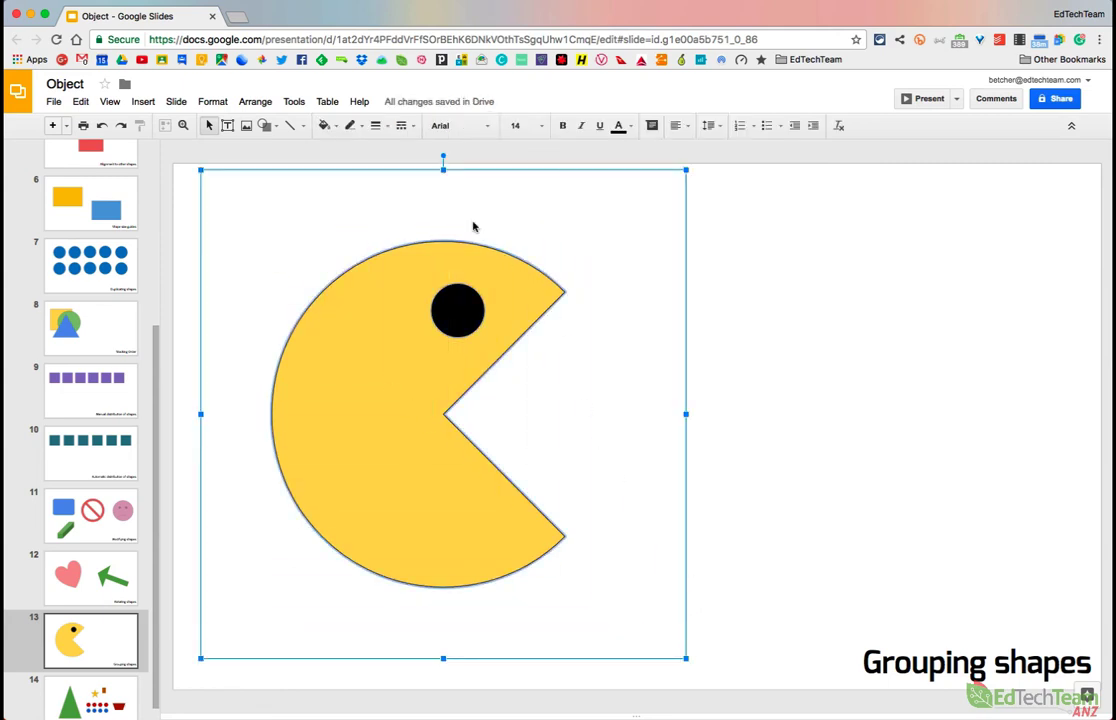
pyautogui.click(262, 103)
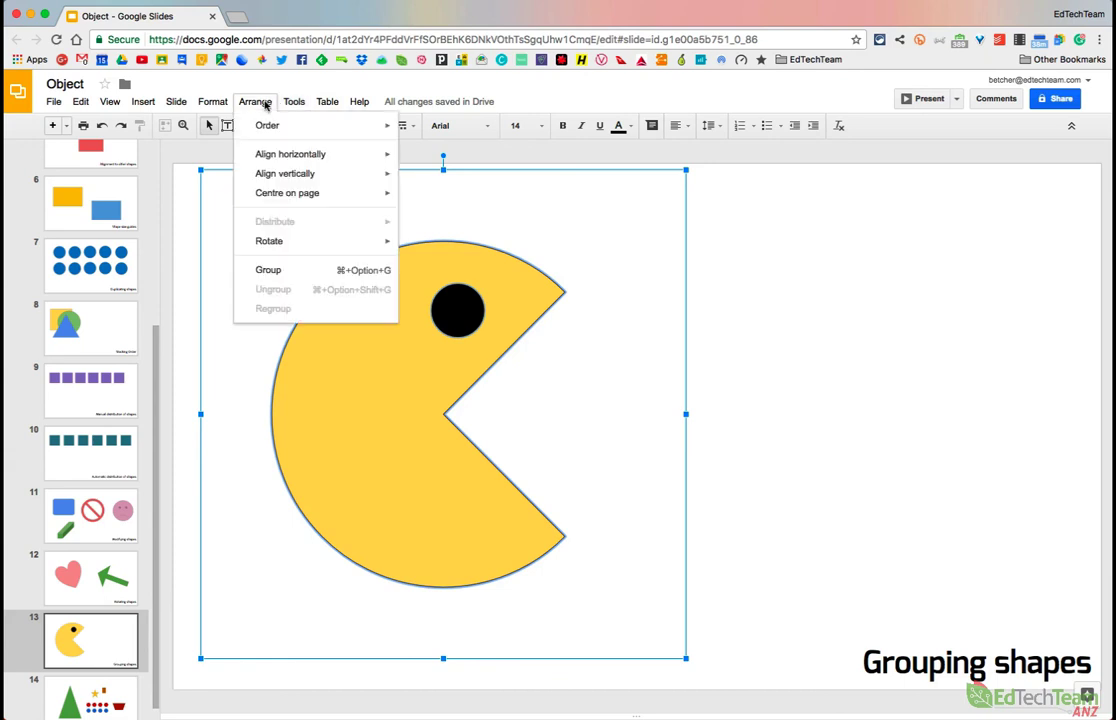
pyautogui.click(297, 271)
pyautogui.click(840, 398)
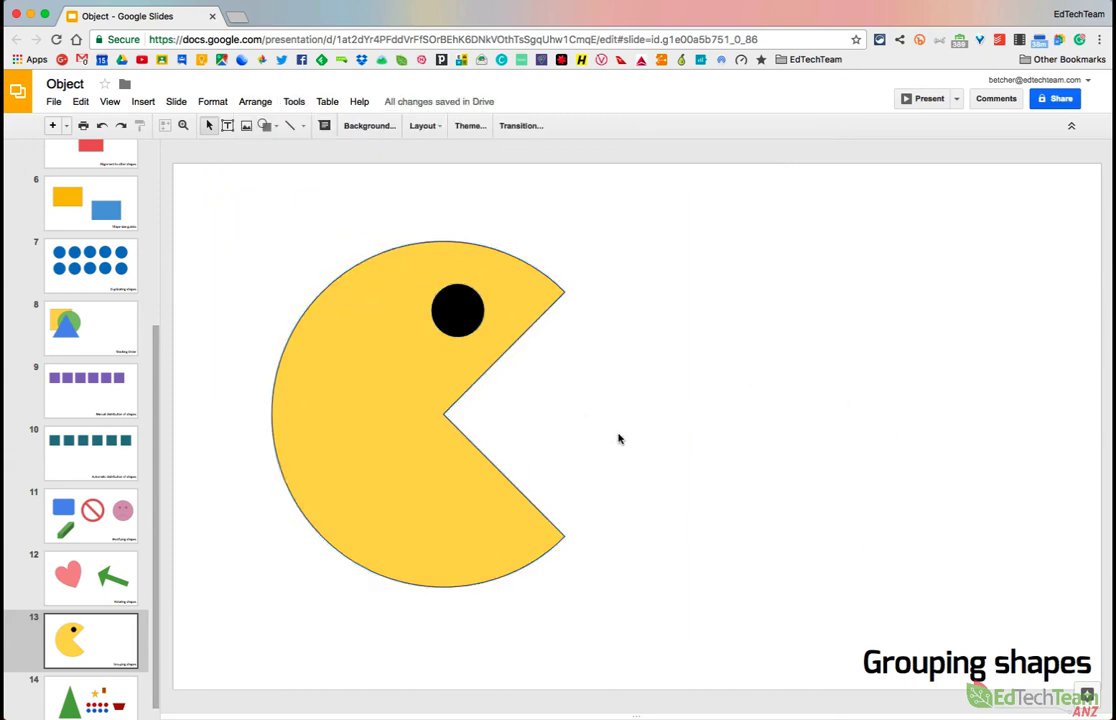
pyautogui.moveTo(495, 482); pyautogui.dragTo(795, 502)
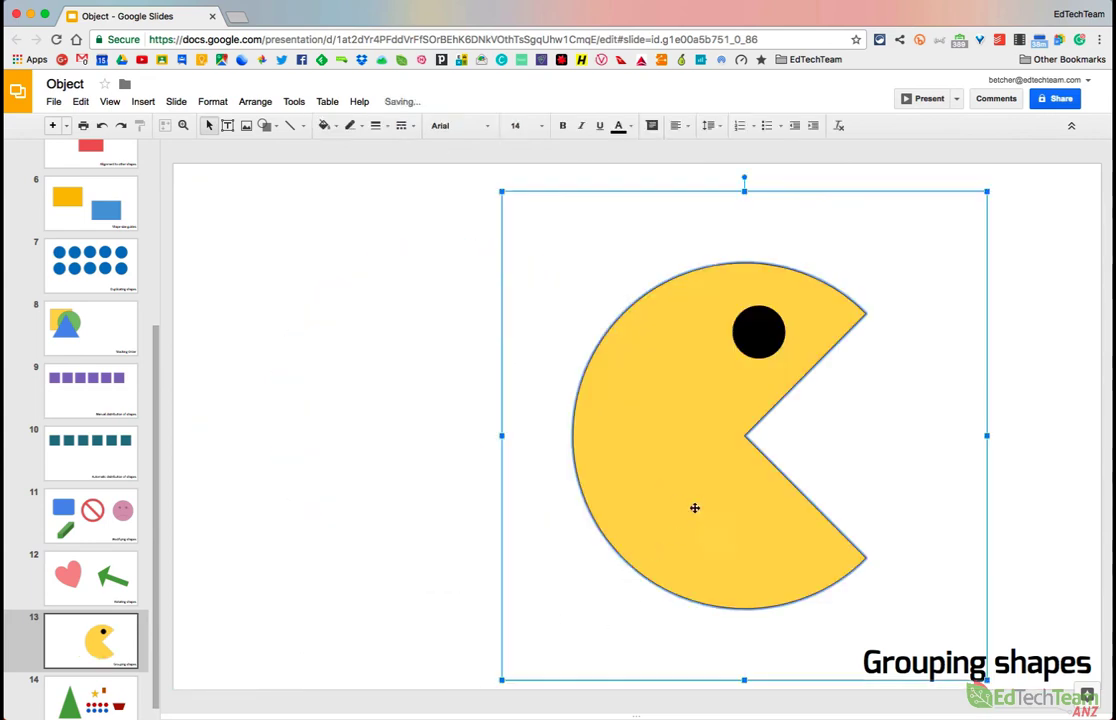
pyautogui.moveTo(710, 498); pyautogui.dragTo(472, 491)
pyautogui.click(836, 494)
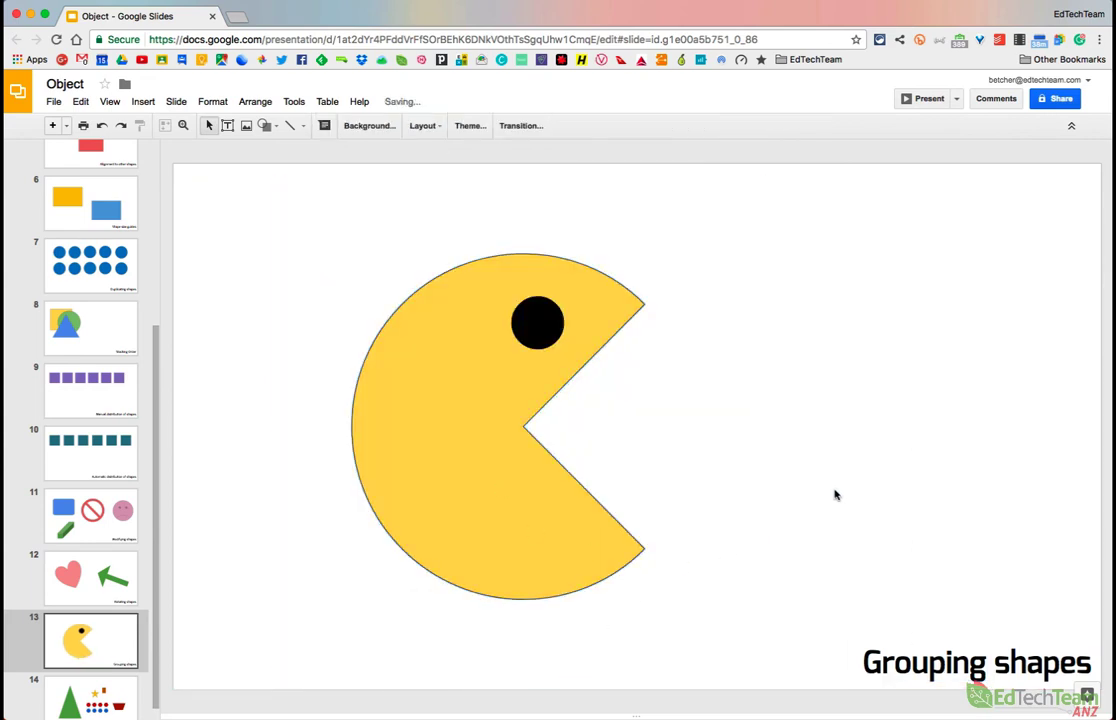
# - On the "Combining shapes" slide, place the brown rectangle centred at the green triangle's base as a trunk
pyautogui.press('Down')
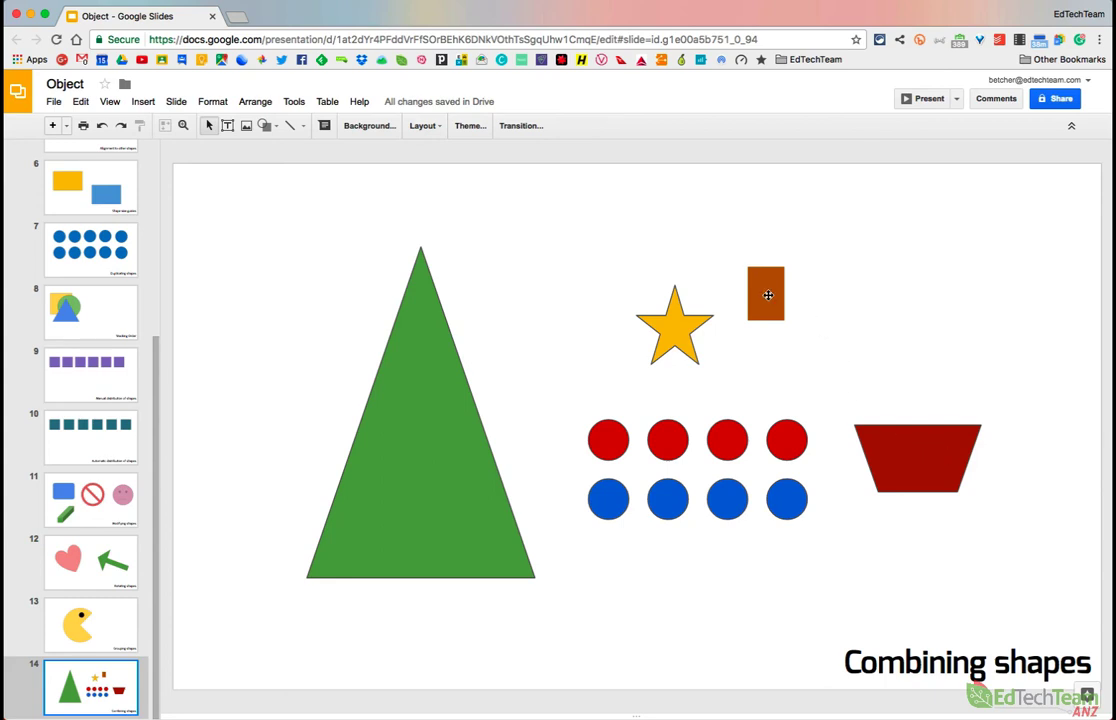
pyautogui.moveTo(768, 296); pyautogui.dragTo(422, 590)
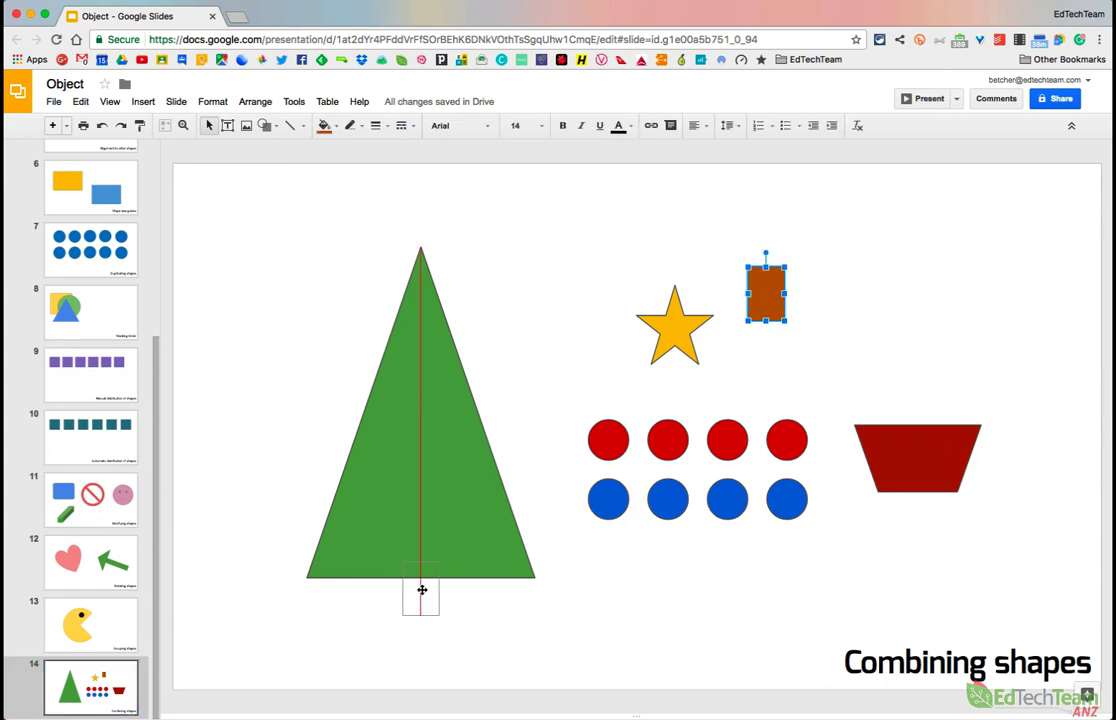
pyautogui.moveTo(422, 590); pyautogui.dragTo(422, 592)
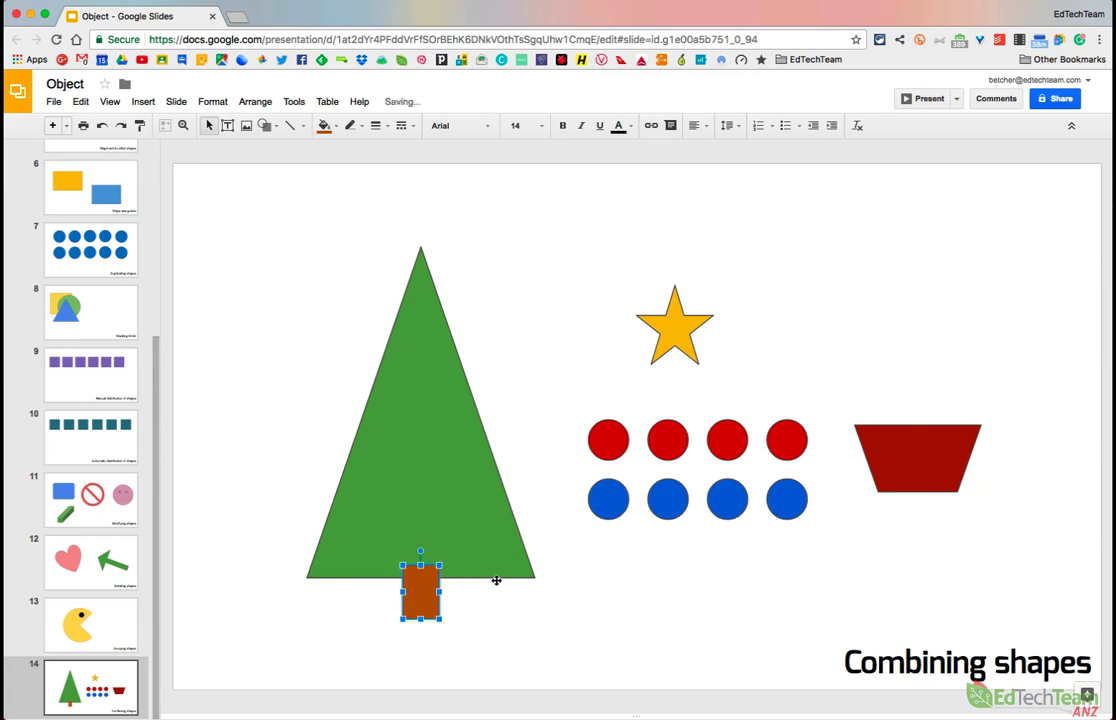
# - Send the brown trunk to the back and place the dark red pot centred over its lower end
pyautogui.click(255, 101)
pyautogui.moveTo(275, 128)
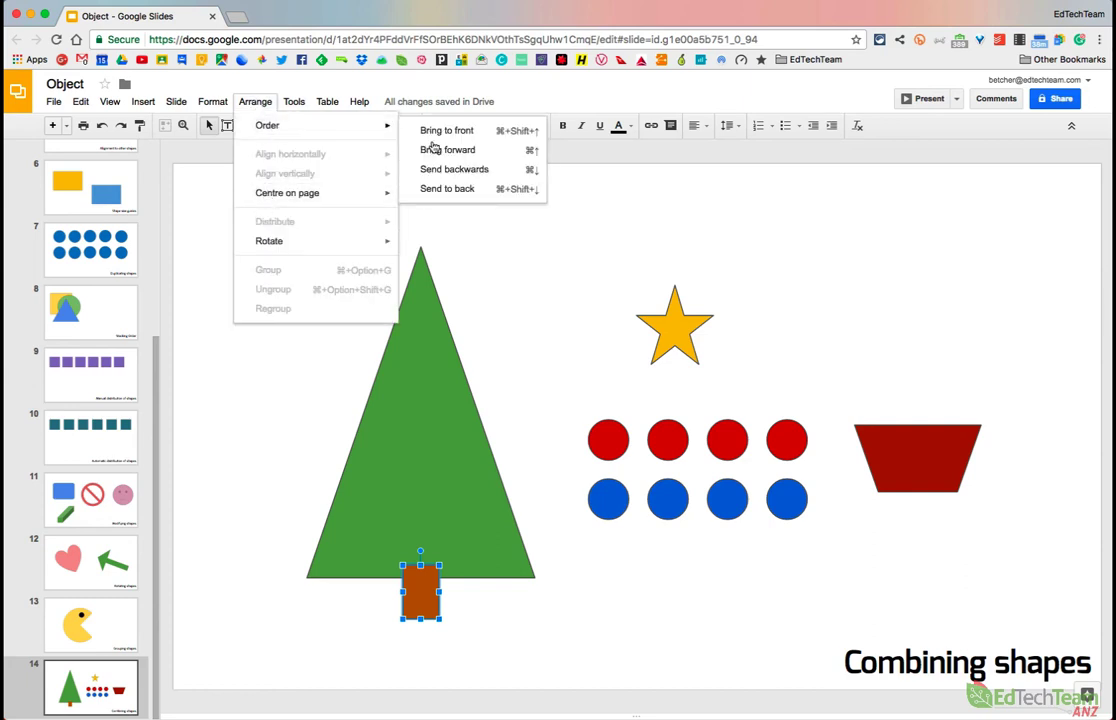
pyautogui.click(466, 189)
pyautogui.click(810, 603)
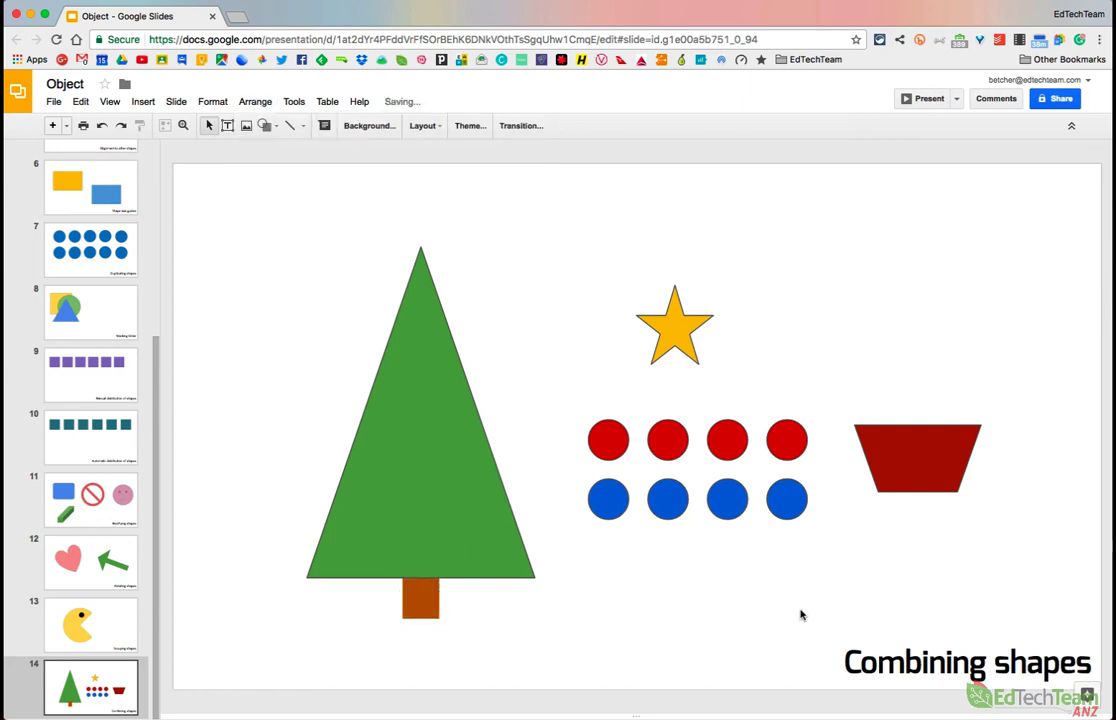
pyautogui.moveTo(945, 460); pyautogui.dragTo(462, 626)
pyautogui.click(597, 633)
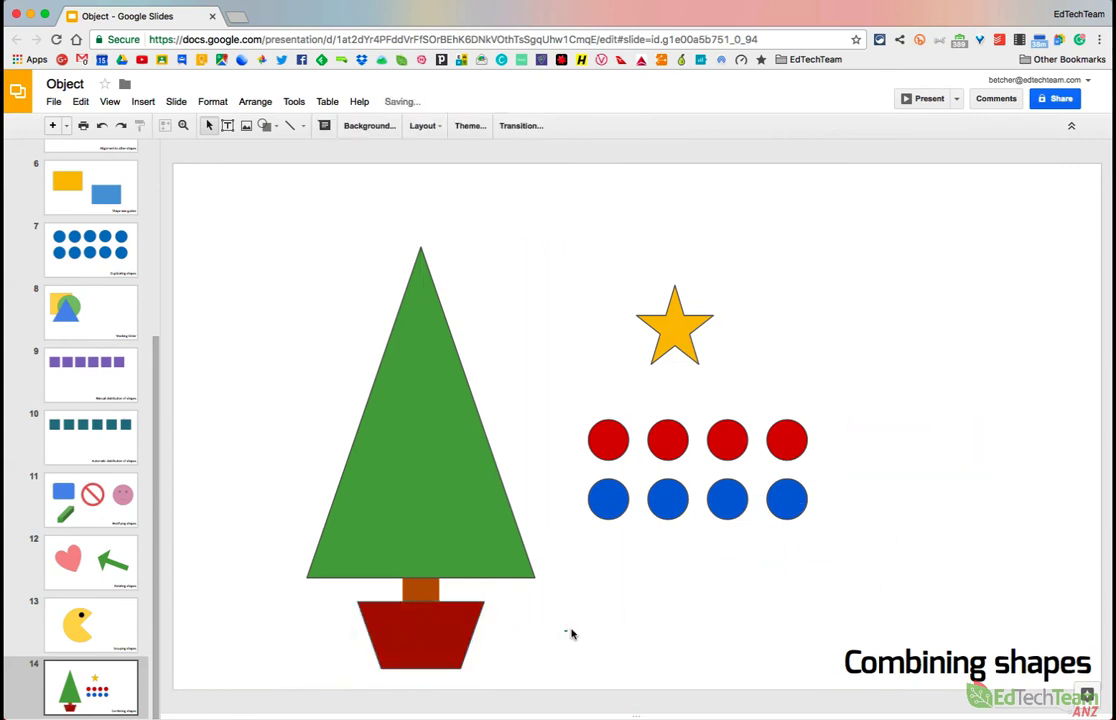
# - Scatter the four red and four blue circles over the tree as baubles and put the star on its tip
pyautogui.moveTo(600, 439); pyautogui.dragTo(402, 485)
pyautogui.moveTo(650, 439); pyautogui.dragTo(464, 410)
pyautogui.moveTo(609, 509); pyautogui.dragTo(490, 540)
pyautogui.moveTo(646, 499); pyautogui.dragTo(395, 413)
pyautogui.moveTo(740, 506); pyautogui.dragTo(362, 554)
pyautogui.moveTo(786, 500); pyautogui.dragTo(445, 336)
pyautogui.moveTo(739, 447); pyautogui.dragTo(439, 558)
pyautogui.moveTo(784, 428); pyautogui.dragTo(355, 458)
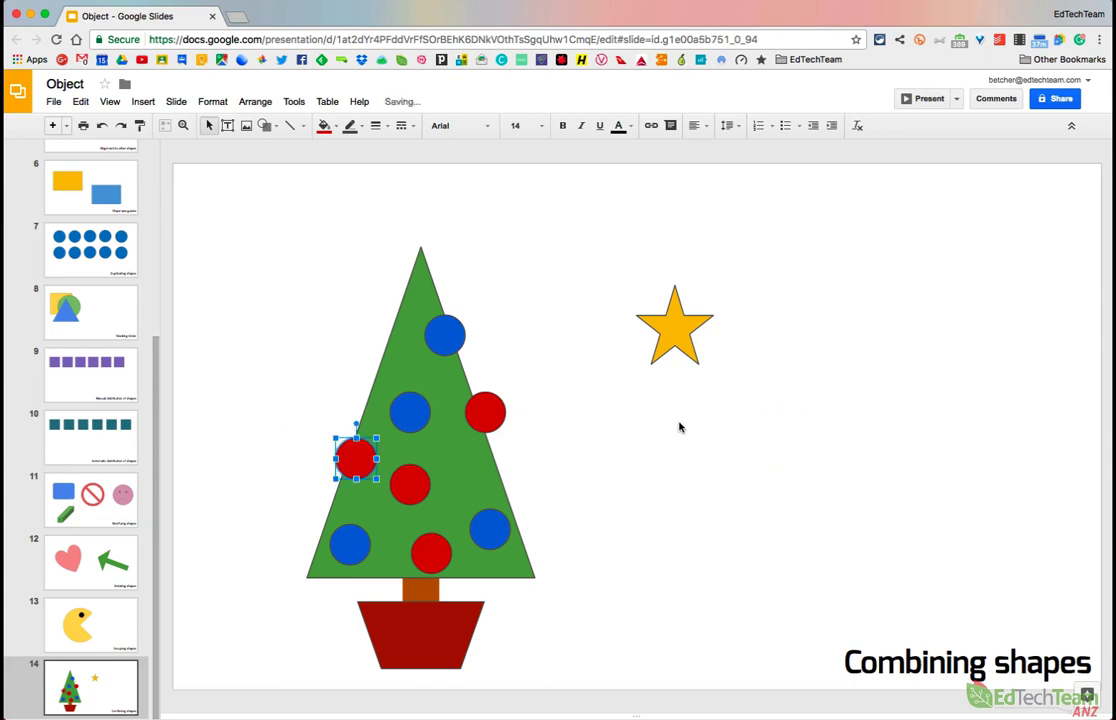
pyautogui.moveTo(684, 333); pyautogui.dragTo(434, 252)
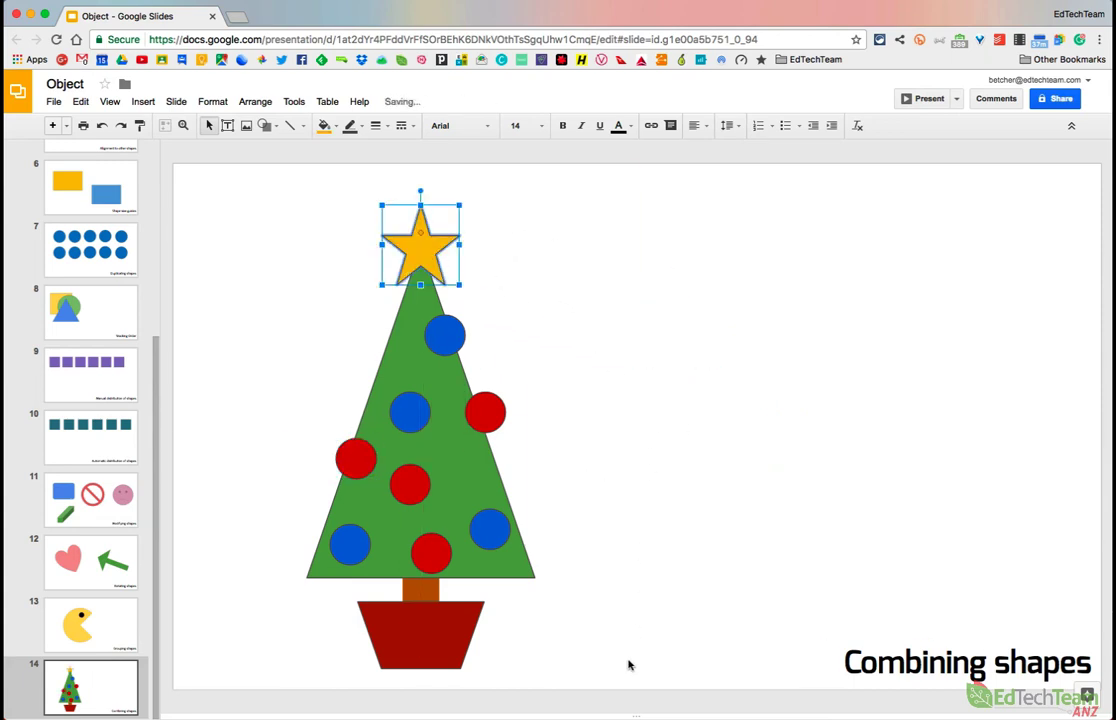
# - Group all the shapes of the Christmas tree and move the group slightly to the right on the slide
pyautogui.moveTo(628, 675); pyautogui.dragTo(302, 201)
pyautogui.click(256, 101)
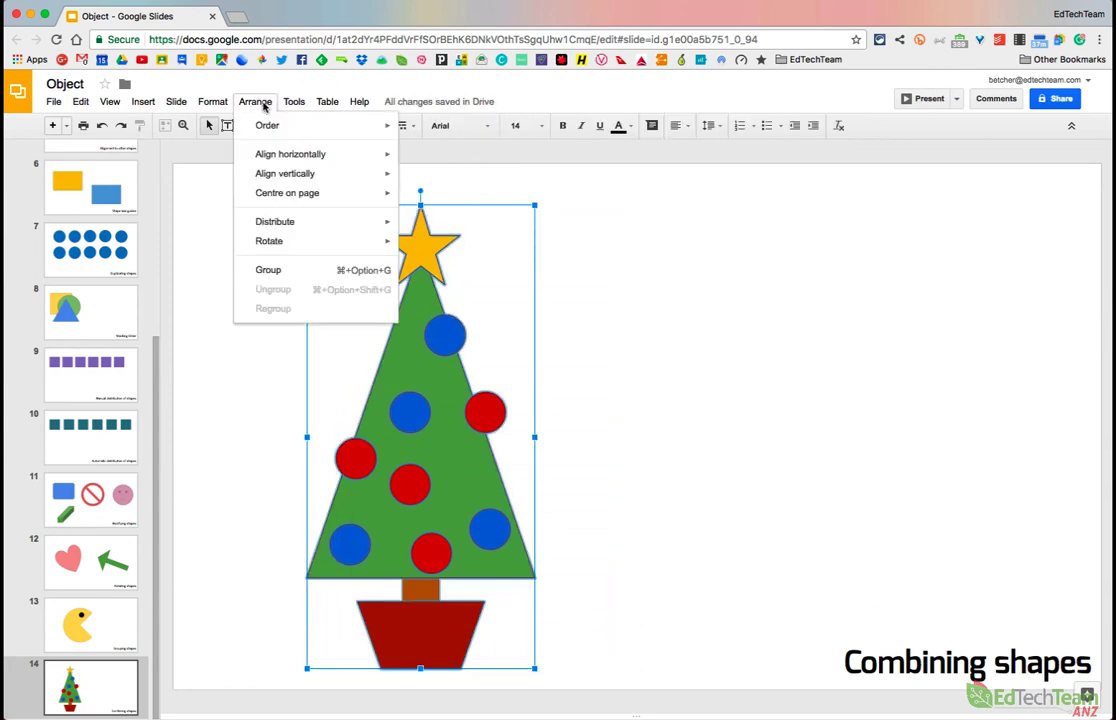
pyautogui.click(274, 268)
pyautogui.click(717, 364)
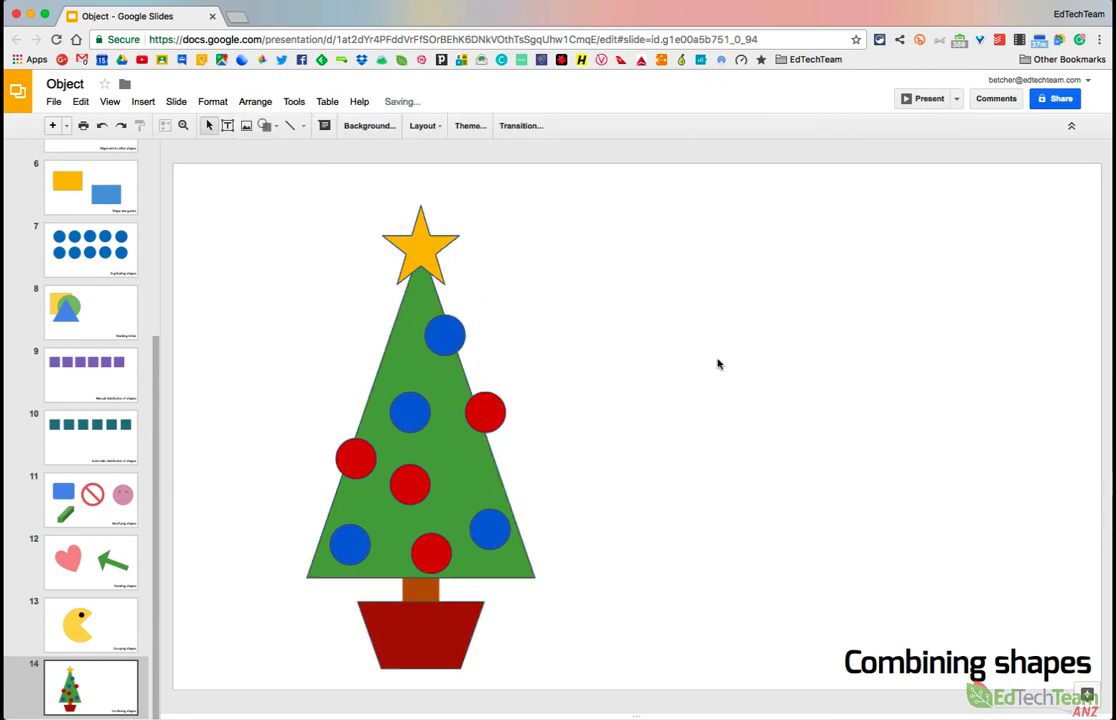
pyautogui.moveTo(382, 481); pyautogui.dragTo(649, 458)
pyautogui.moveTo(636, 400); pyautogui.dragTo(443, 442)
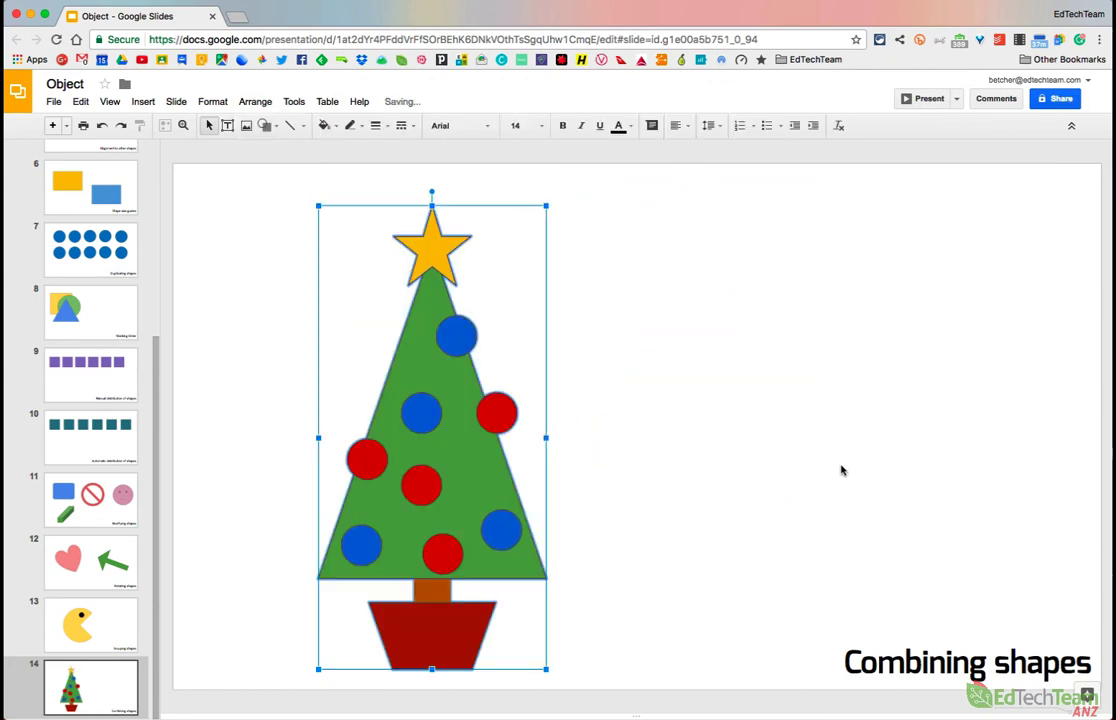